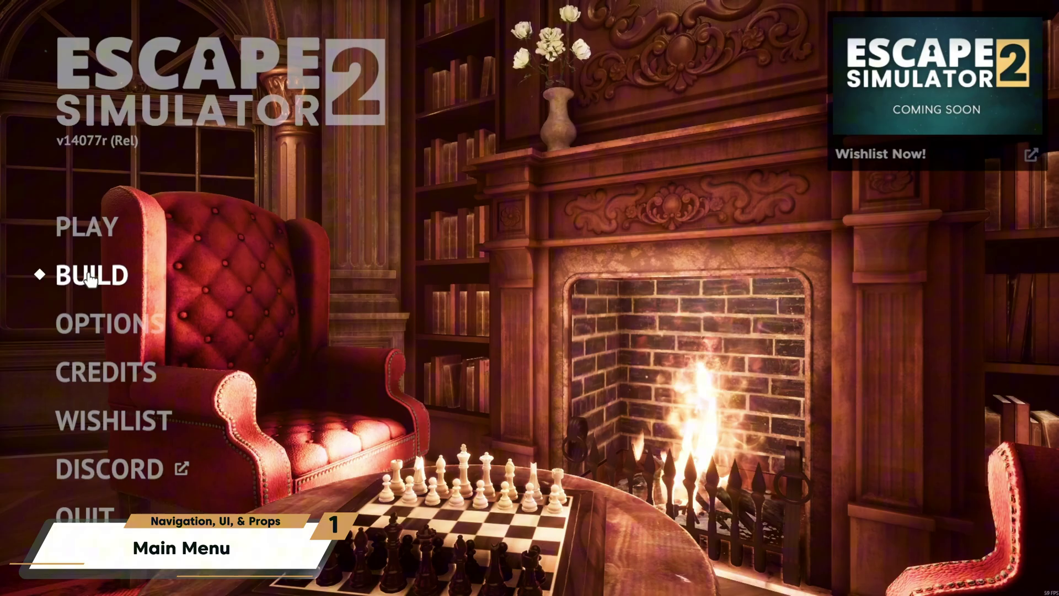
Step: Open the room builder, browse the Your, Tutorial and Preset Rooms tabs, and create a new room
click(84, 278)
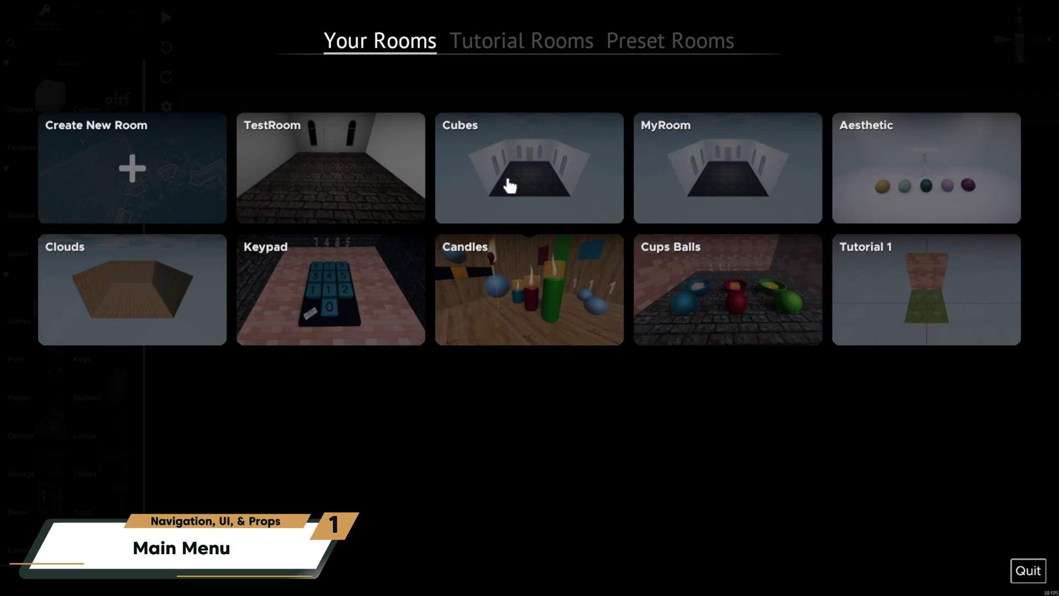
click(391, 175)
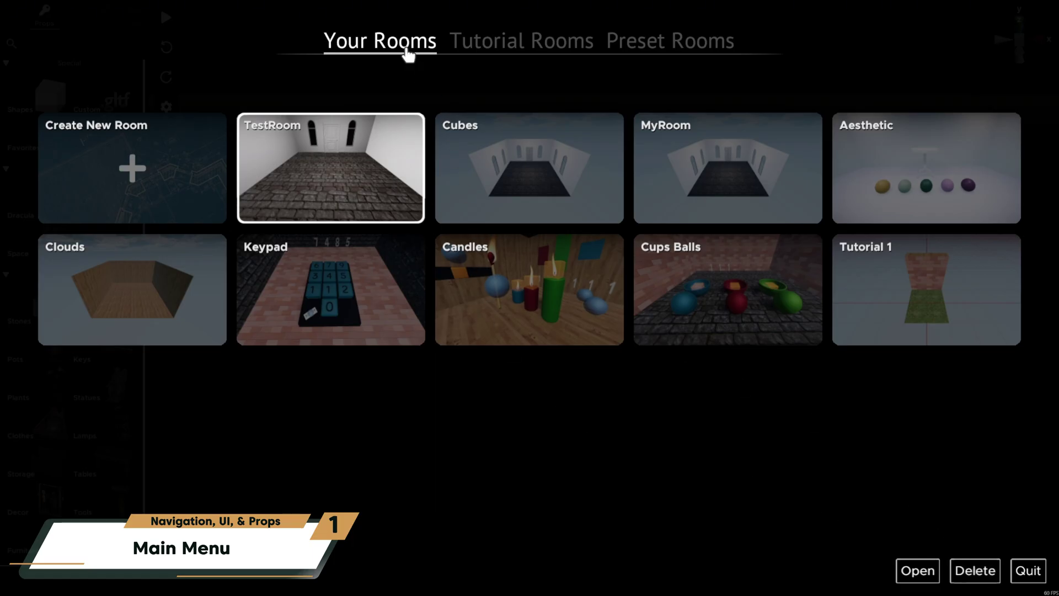
click(480, 49)
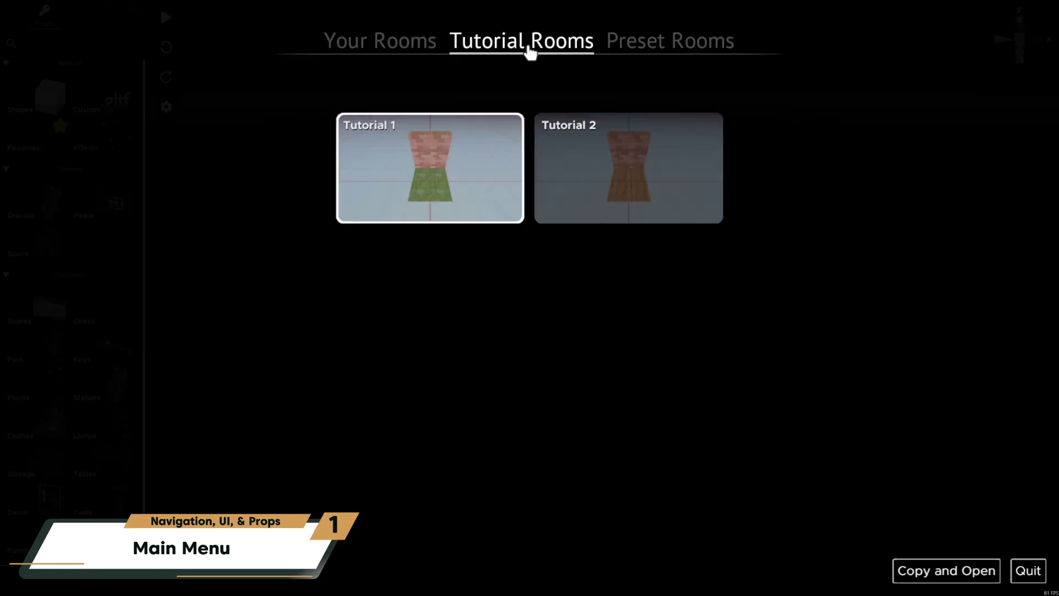
click(629, 47)
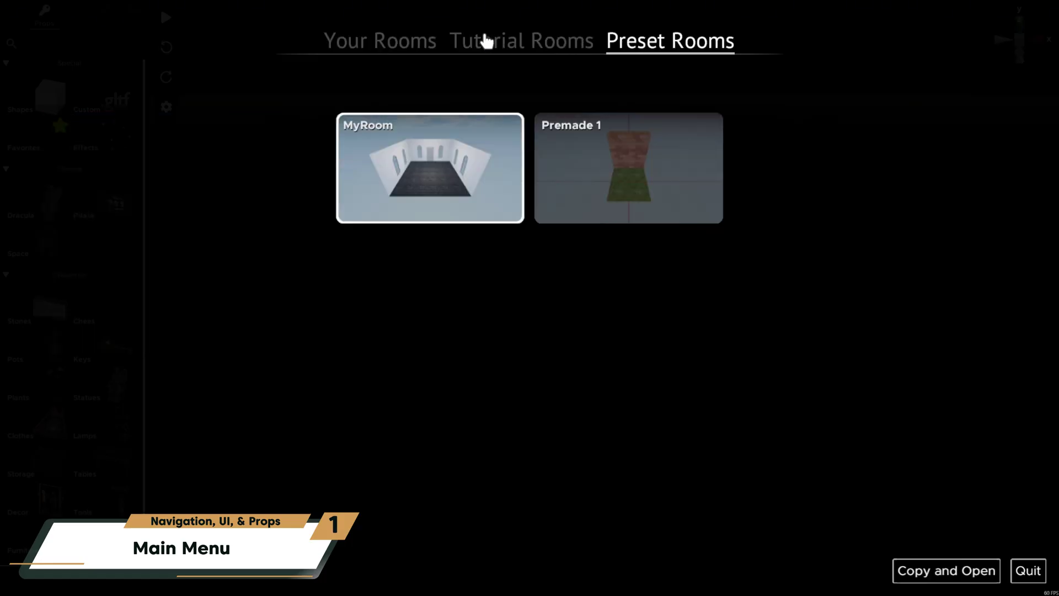
click(414, 51)
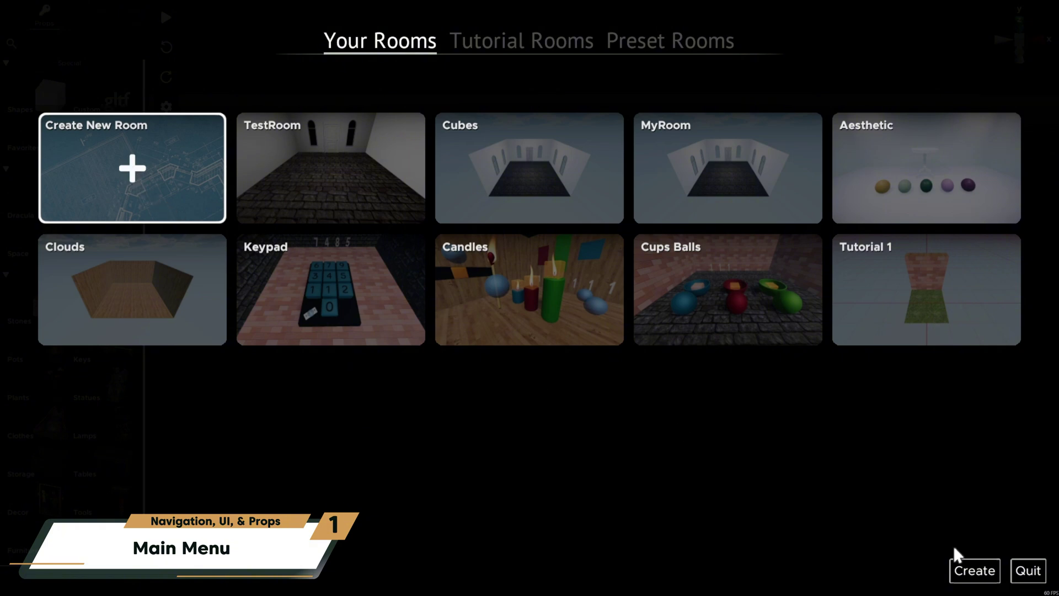
click(975, 571)
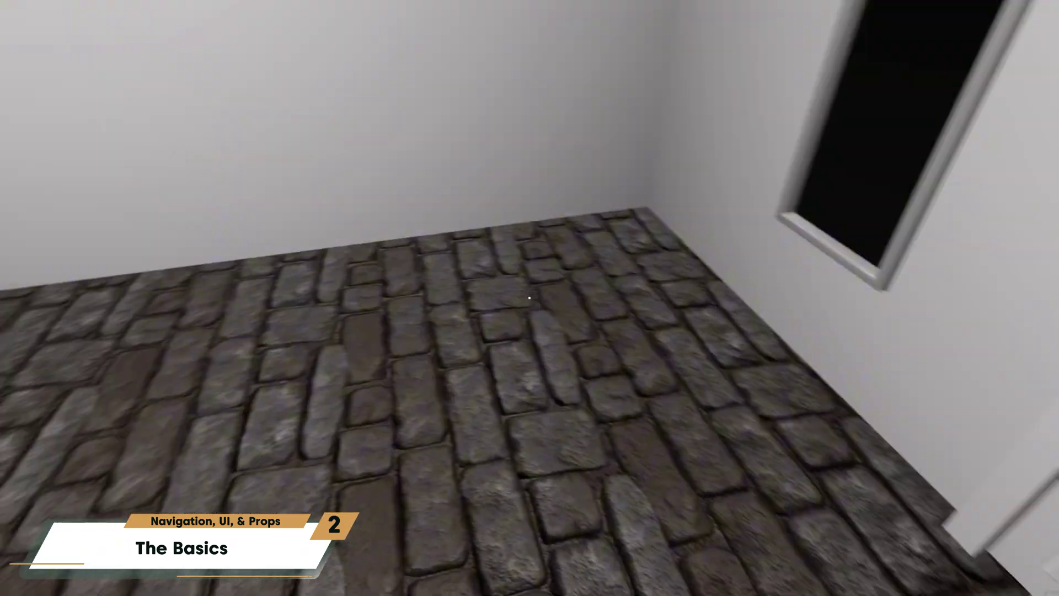
Step: Walk to the room's door in play mode and open it to trigger Room Completed!
key(w)
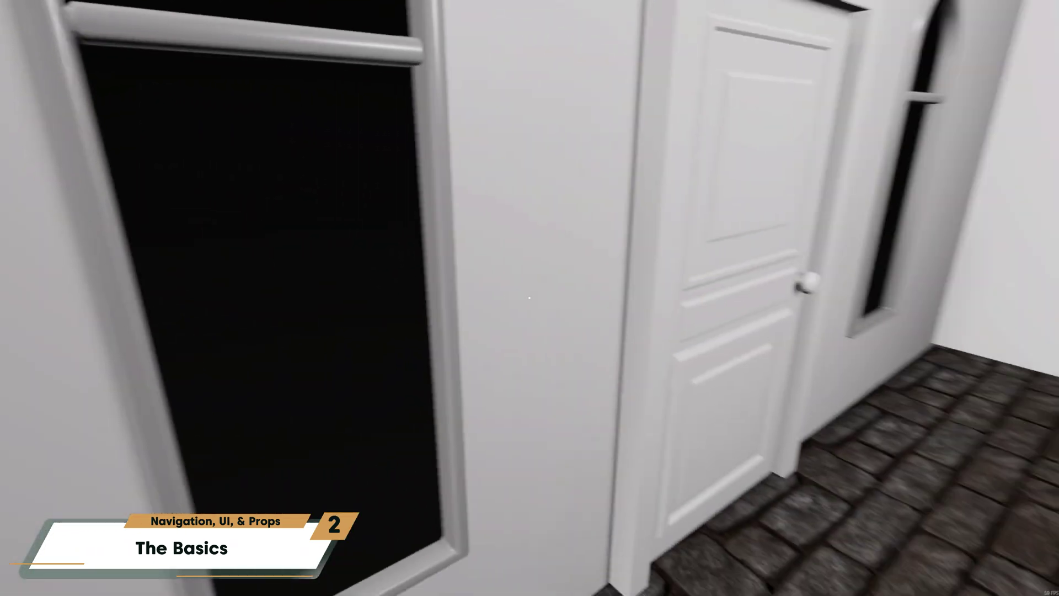
key(Escape)
key(w)
click(530, 298)
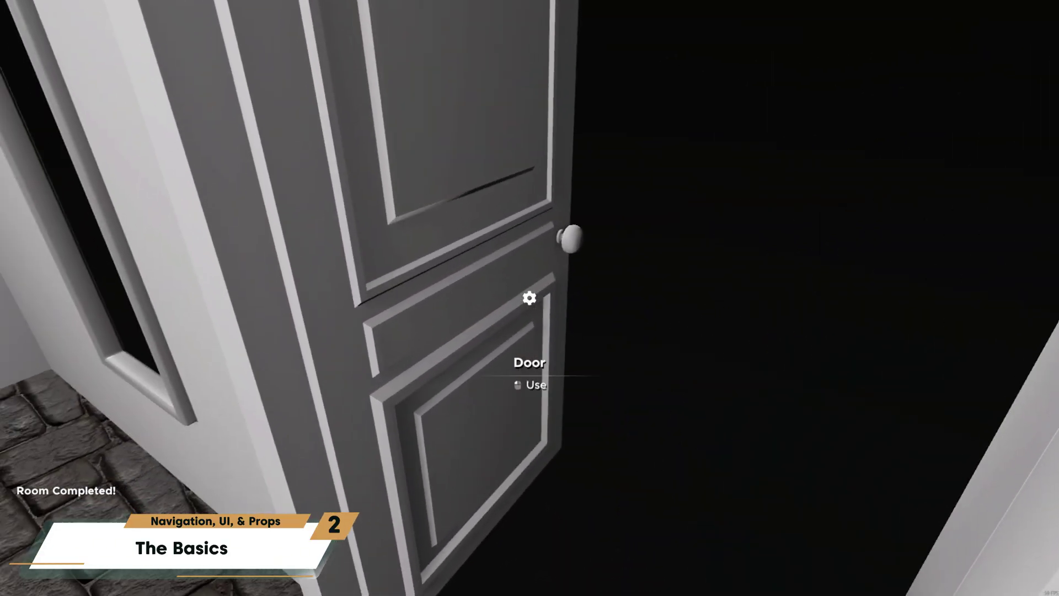
click(530, 297)
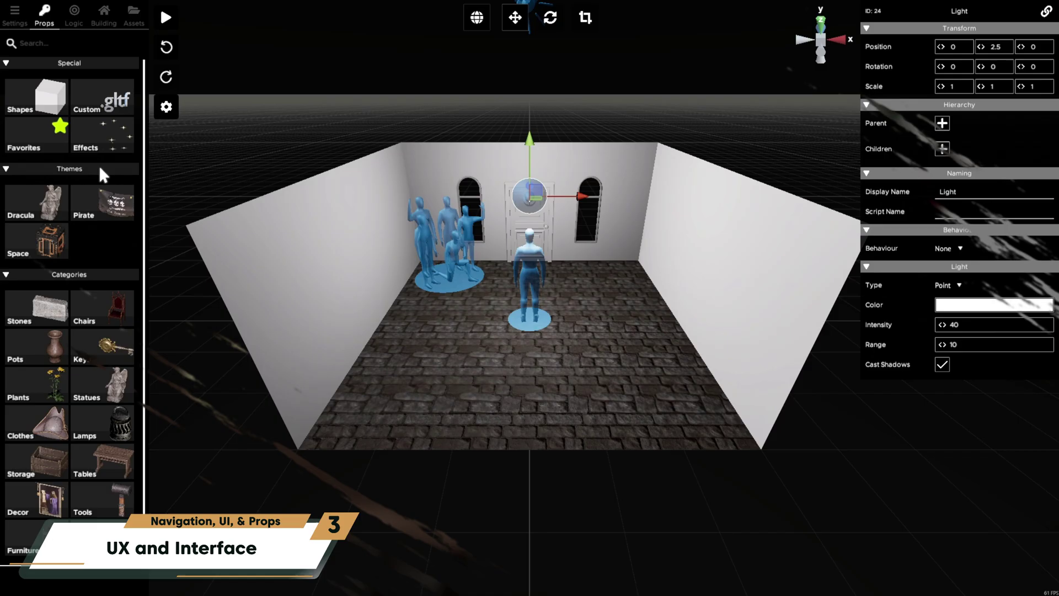
Step: Search the props for 'sph', then open the Shapes catalogue and scroll through it
click(41, 45)
text(sph)
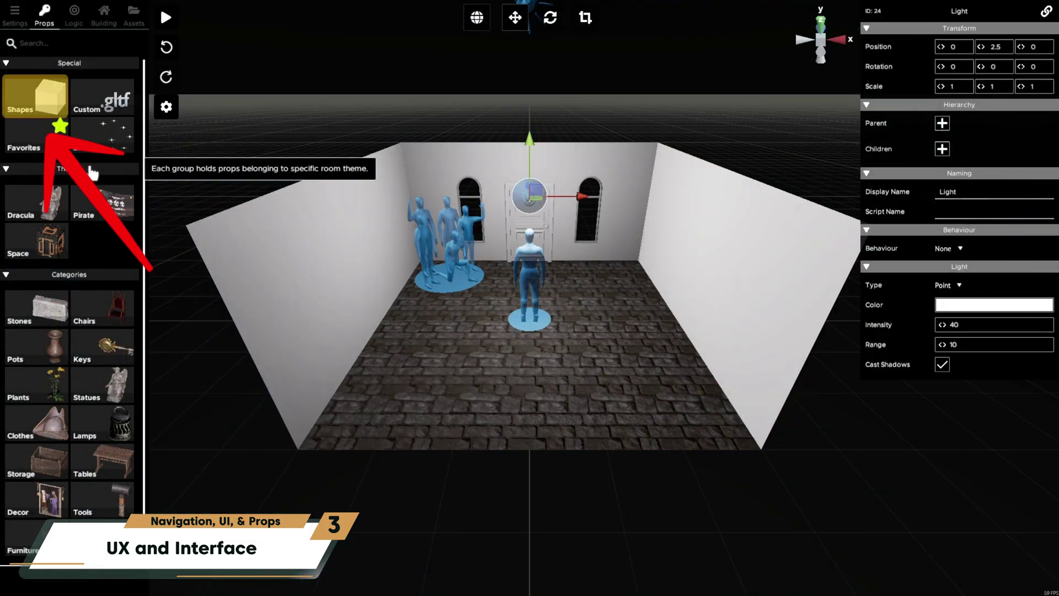
click(43, 102)
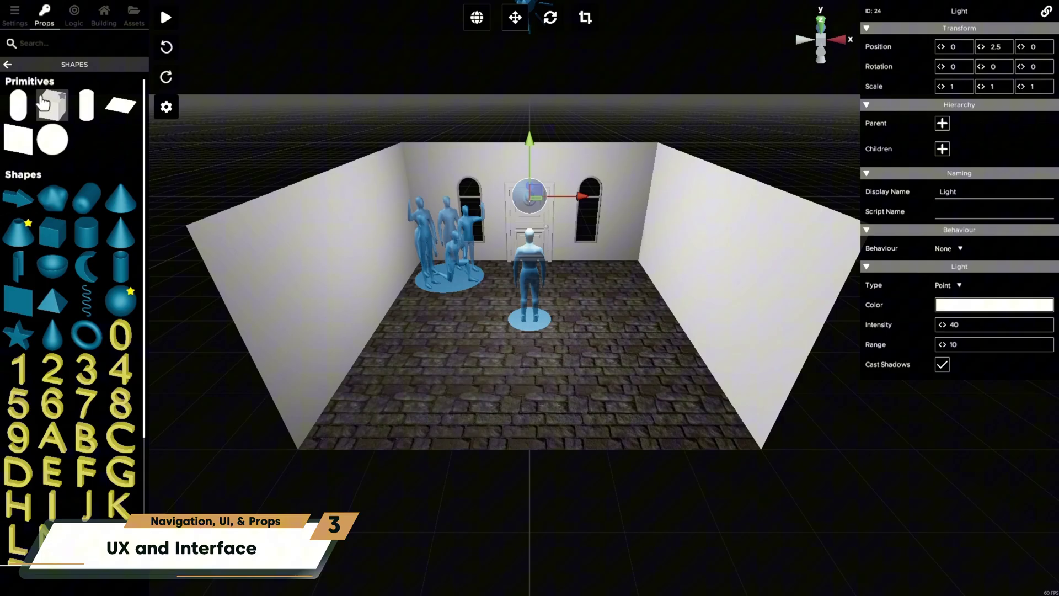
scroll(104, 183, down, 5)
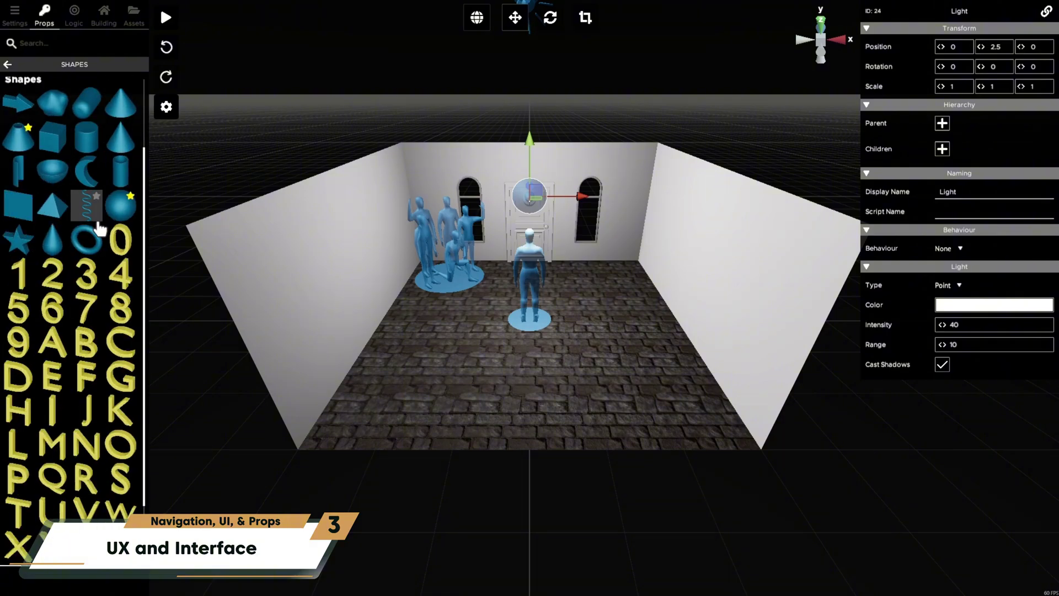
scroll(91, 311, up, 5)
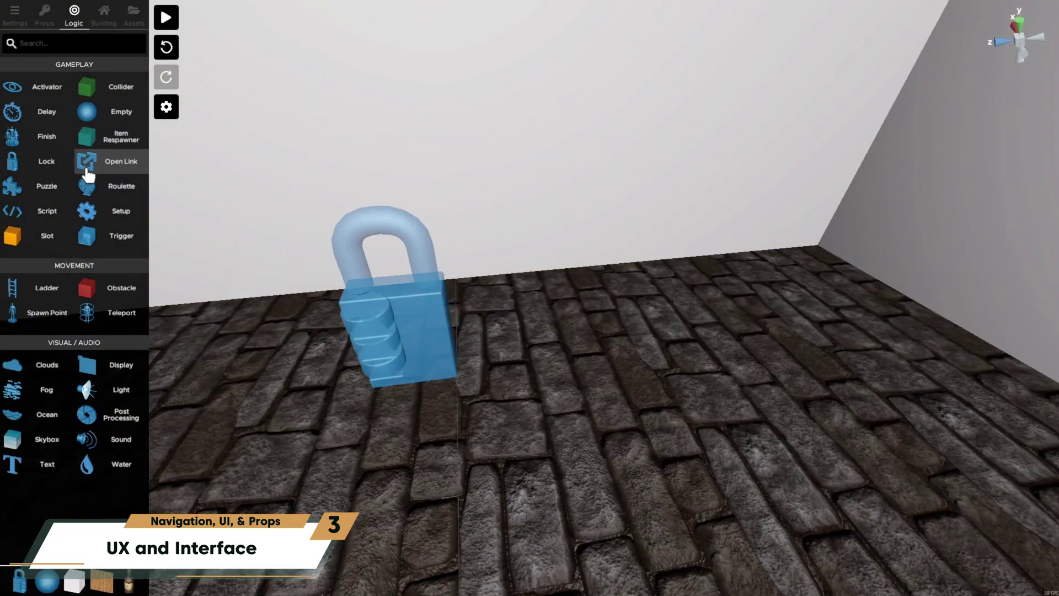
Step: Drag a Puzzle piece and a Delay timer from the Logic library into the room near the lock
drag(22, 186, 594, 365)
drag(12, 111, 743, 318)
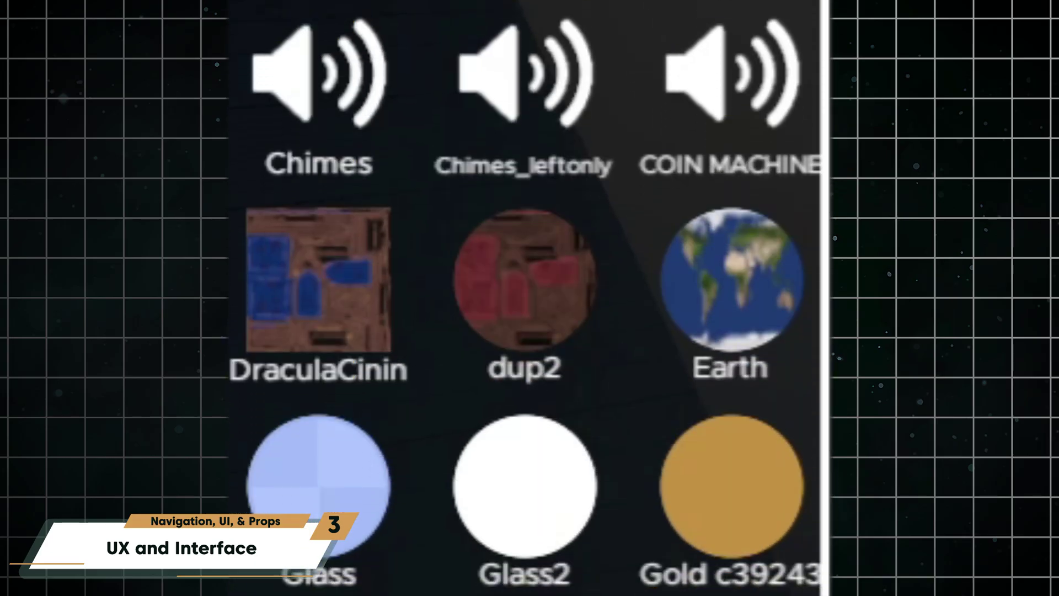
Step: Scroll down through the Assets grid of textures, materials and sounds
scroll(527, 298, down, 5)
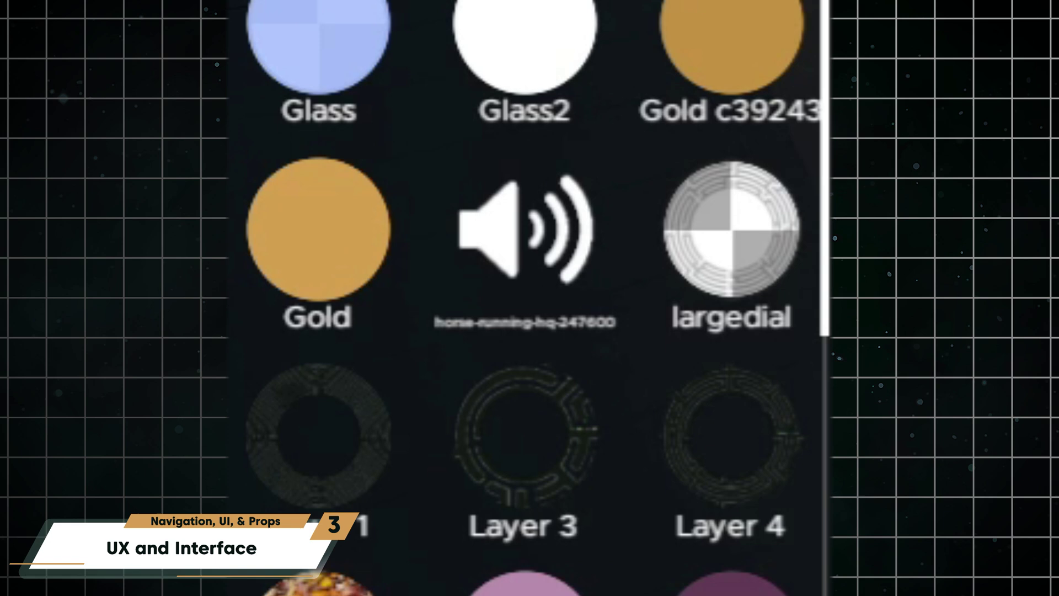
scroll(527, 297, down, 4)
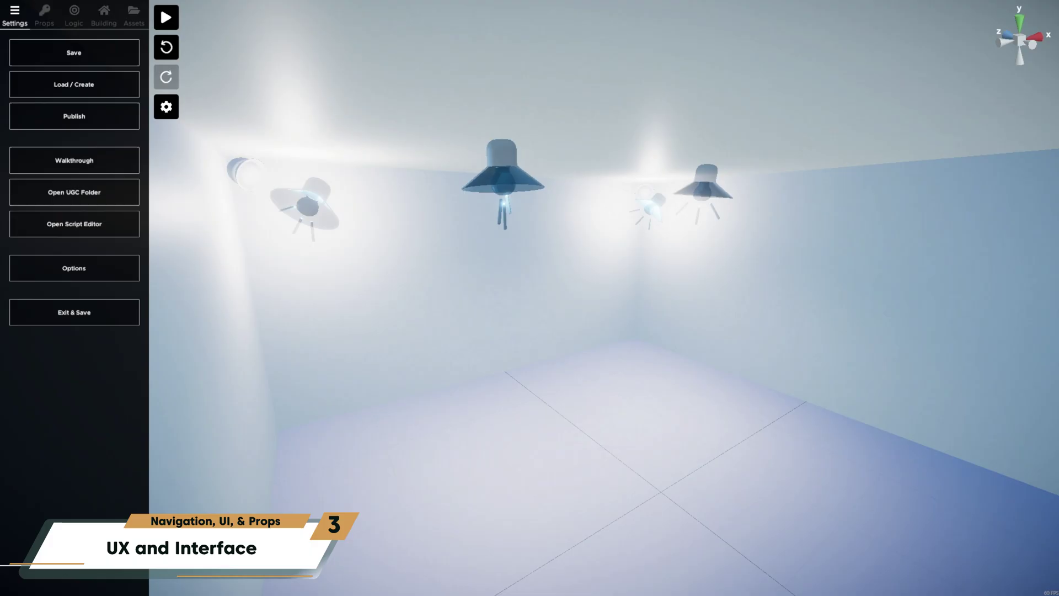
Step: Select the central ceiling light and inspect its Behaviour and Type dropdowns, leaving it a Spot light
click(511, 174)
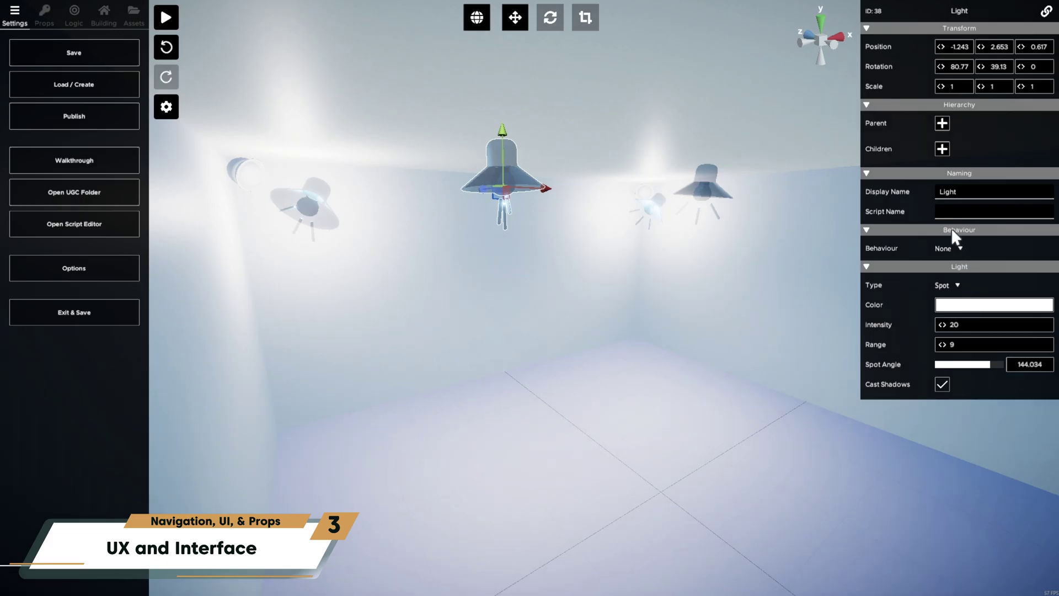
mouse_move(892, 194)
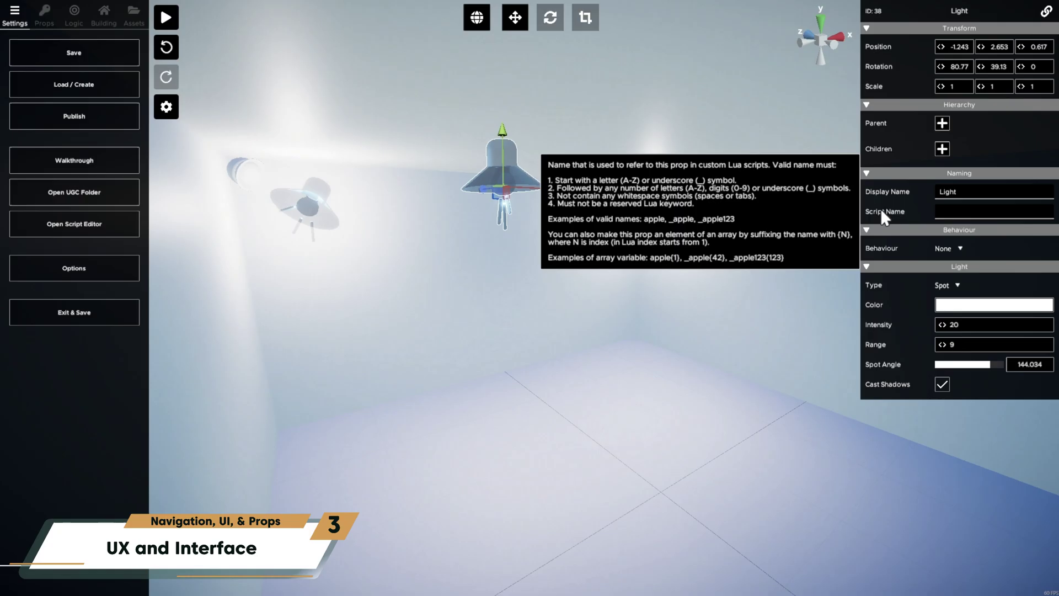
mouse_move(882, 247)
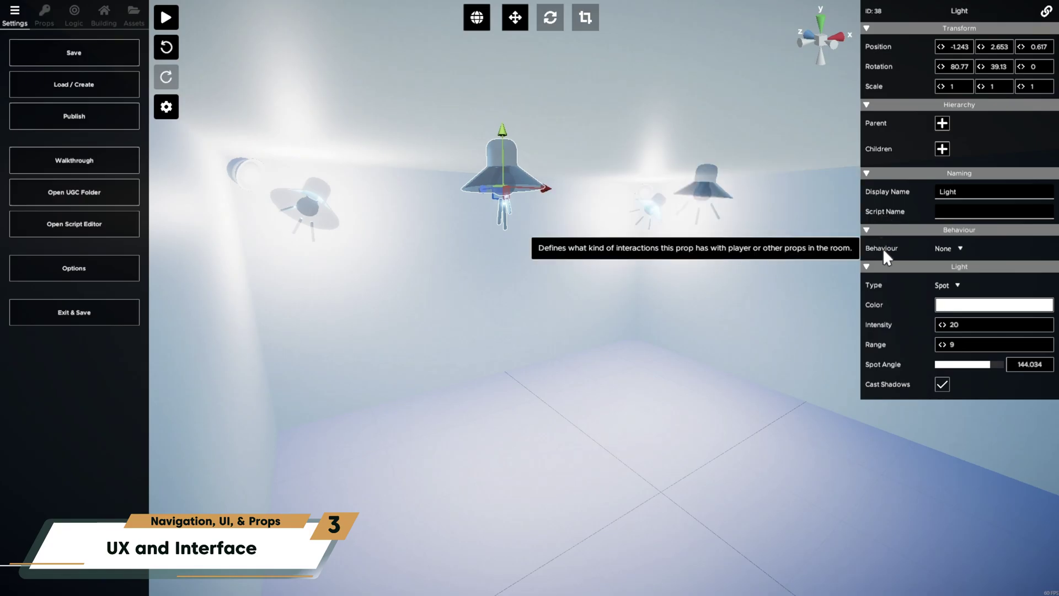
click(947, 248)
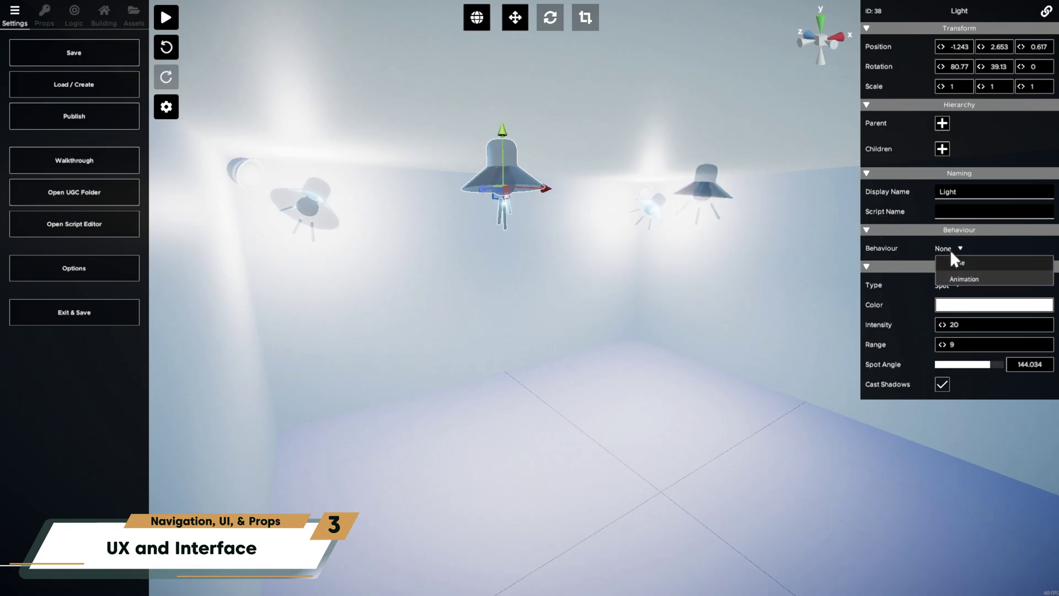
click(874, 282)
click(943, 285)
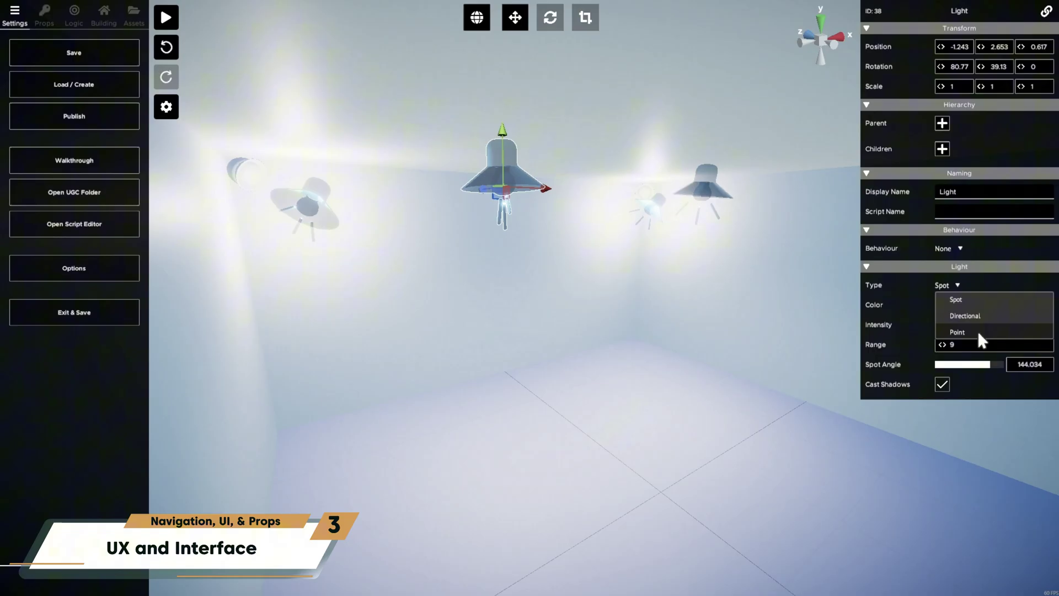
click(883, 320)
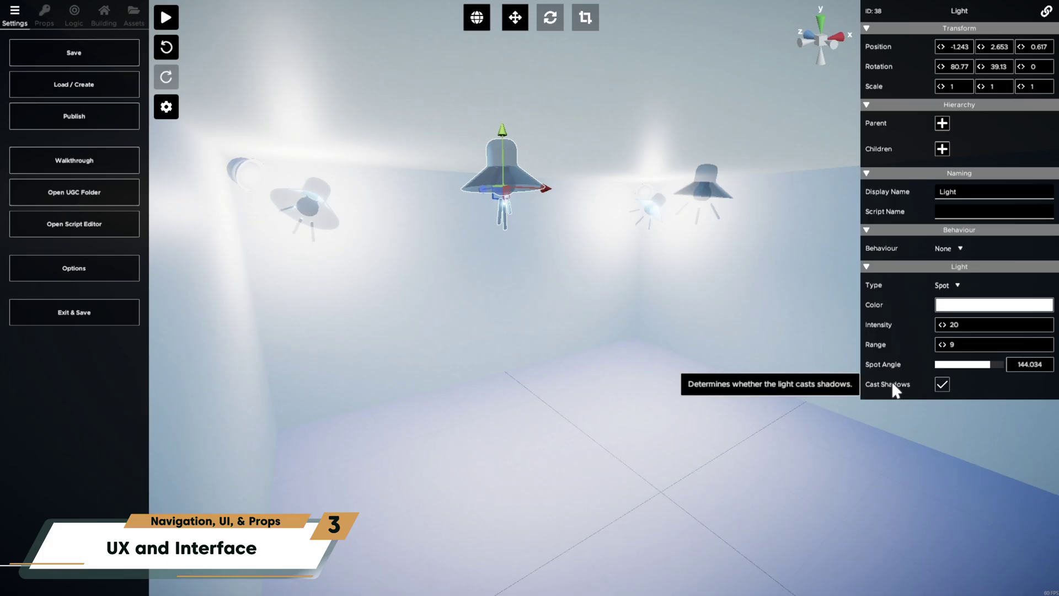
Step: Deselect the light, try the Alt+P play shortcut, then select the floor and the back wall
click(839, 427)
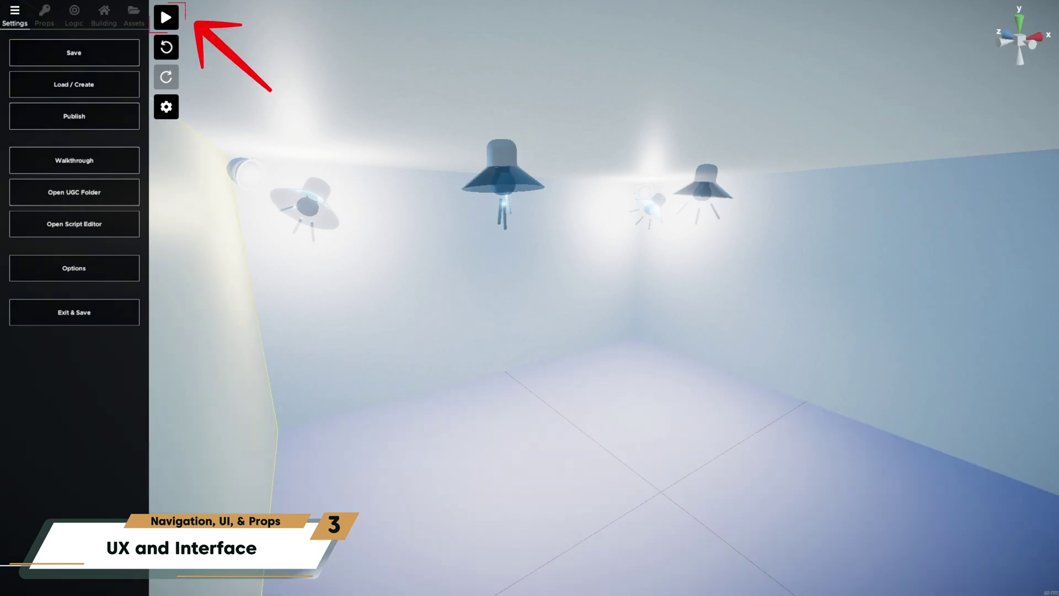
key(p)
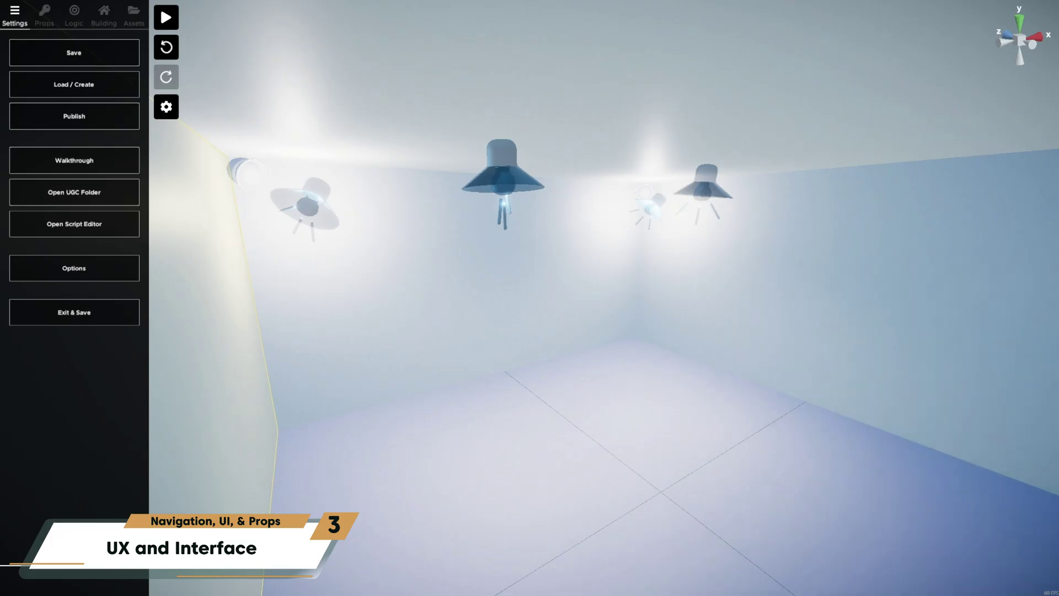
key(alt+p)
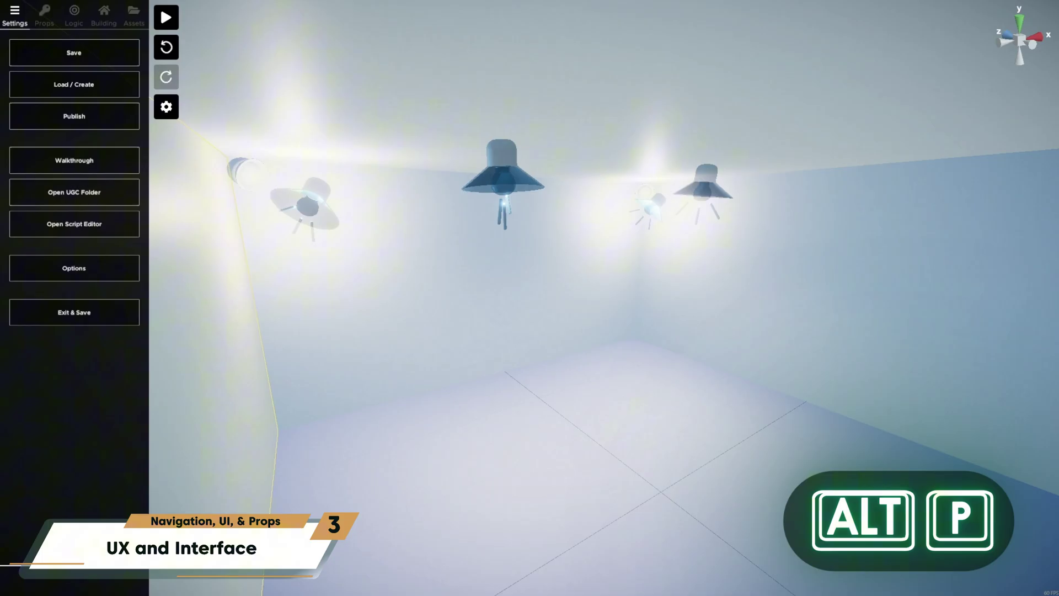
click(479, 474)
right_drag(599, 473, 519, 435)
click(457, 351)
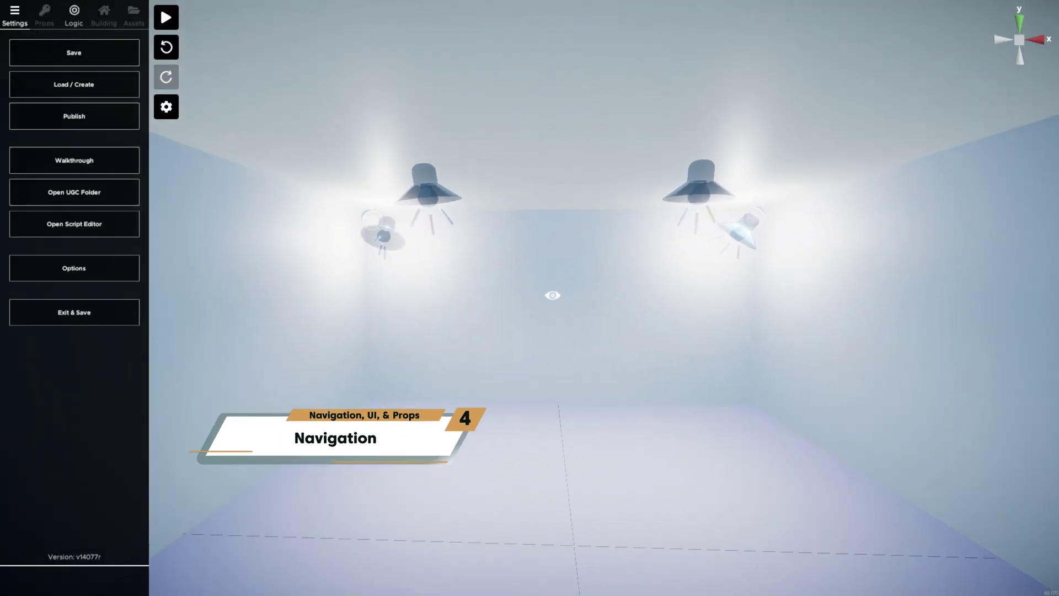
Step: Tilt the view toward the back wall and set the camera fly speed to 2.05x
right_drag(552, 295, 751, 390)
scroll(551, 331, up, 3)
scroll(547, 359, down, 3)
scroll(557, 346, up, 2)
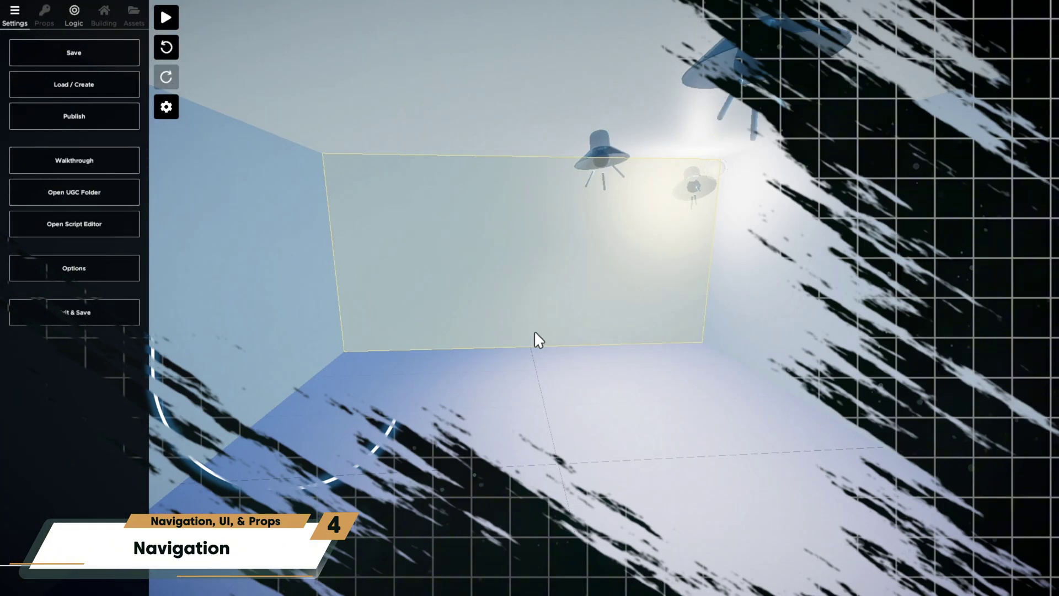
scroll(527, 332, up, 2)
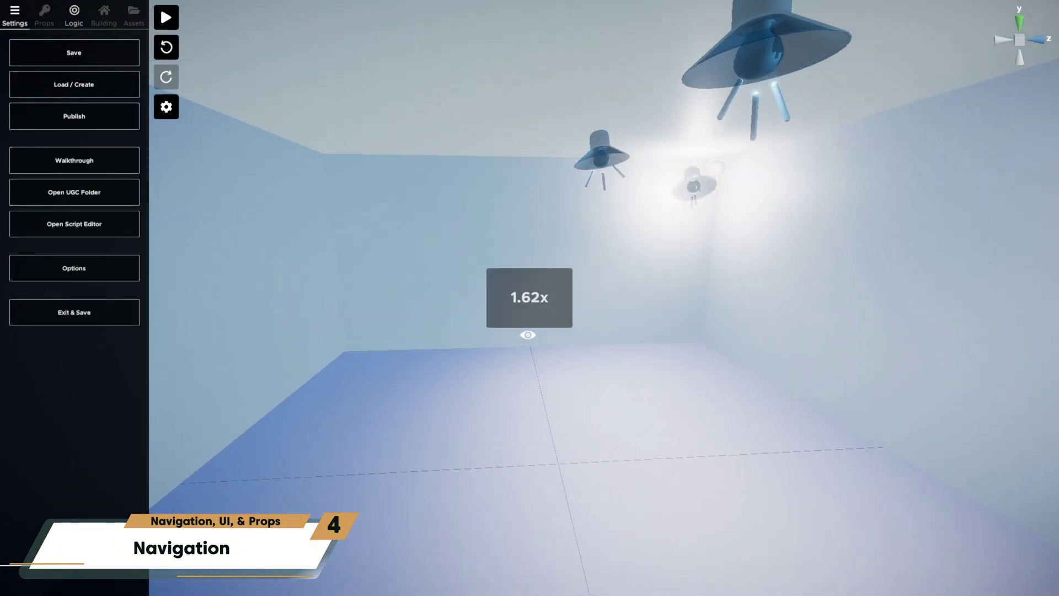
scroll(528, 334, up, 5)
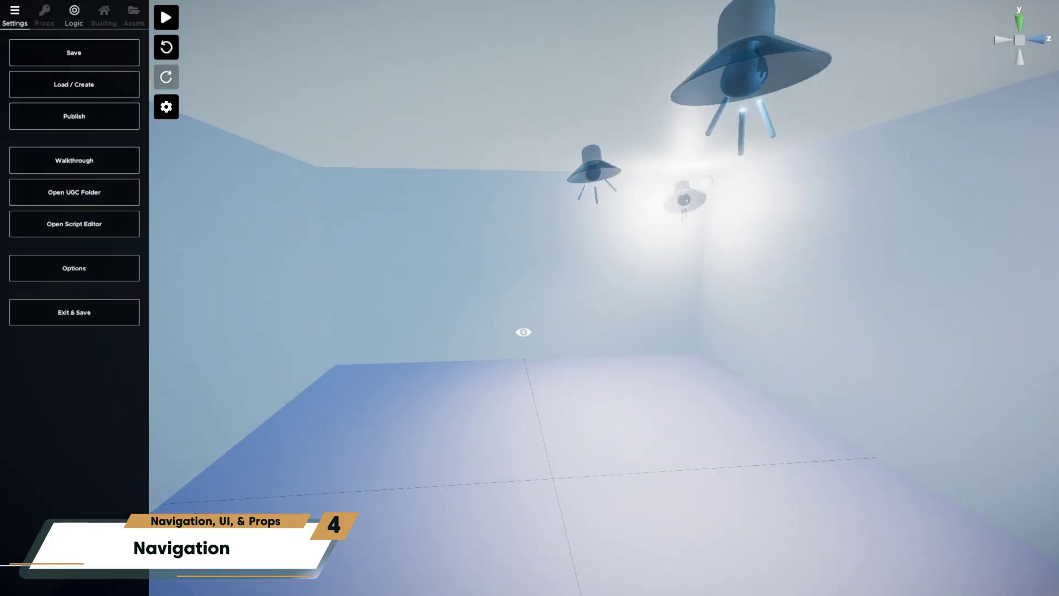
scroll(523, 335, down, 4)
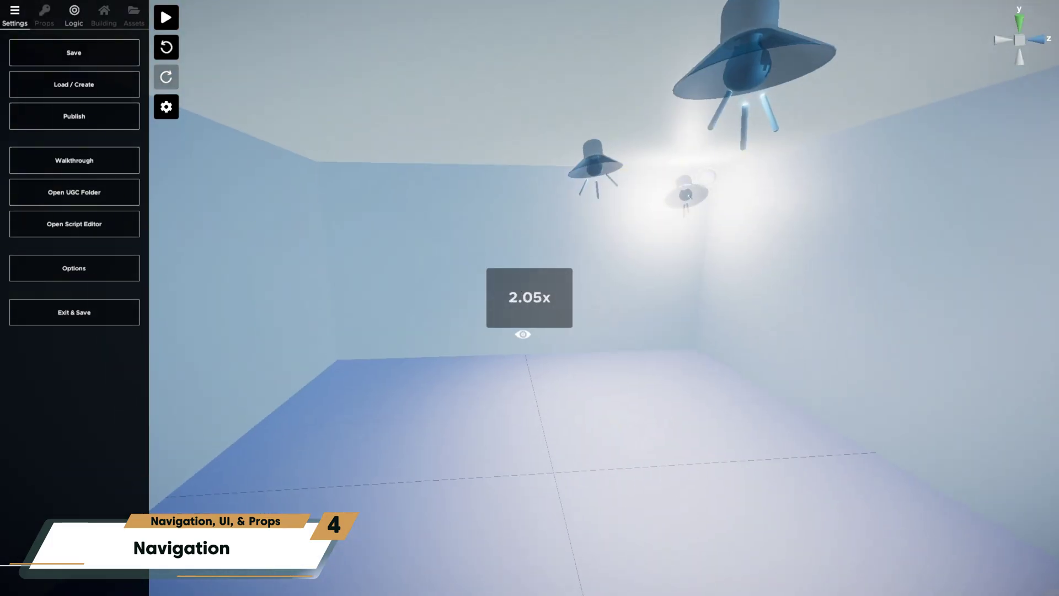
Step: Fly the camera up to the back wall and back out again
key(w)
key(s)
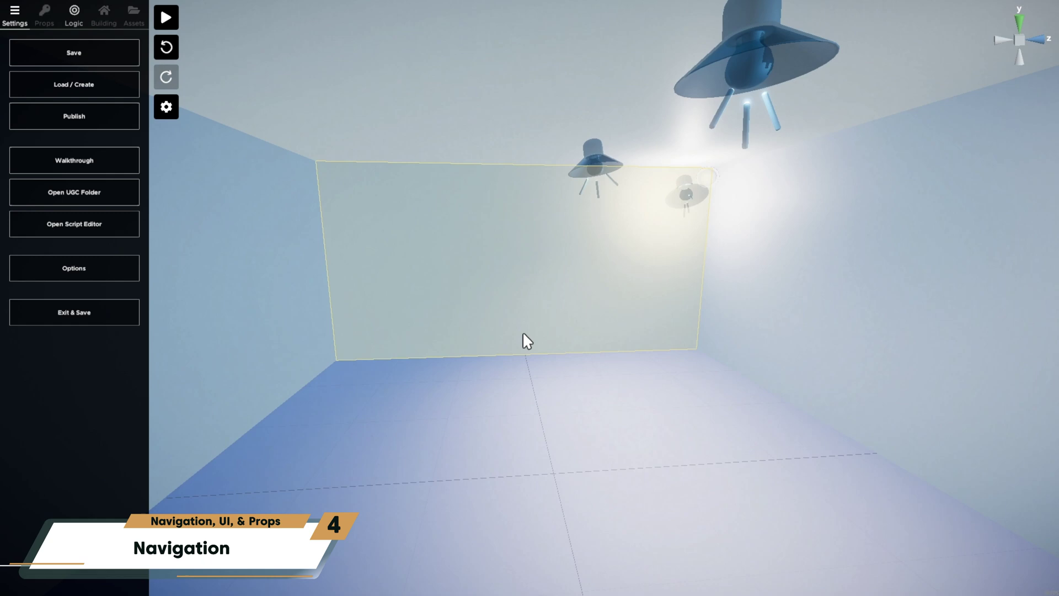
key(ctrl)
key(w)
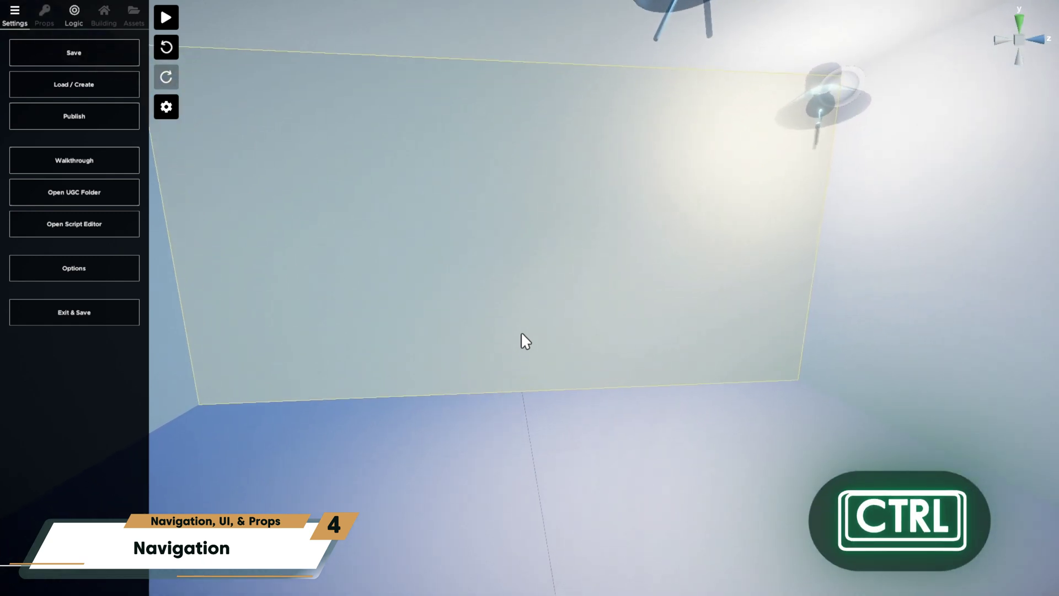
key(s)
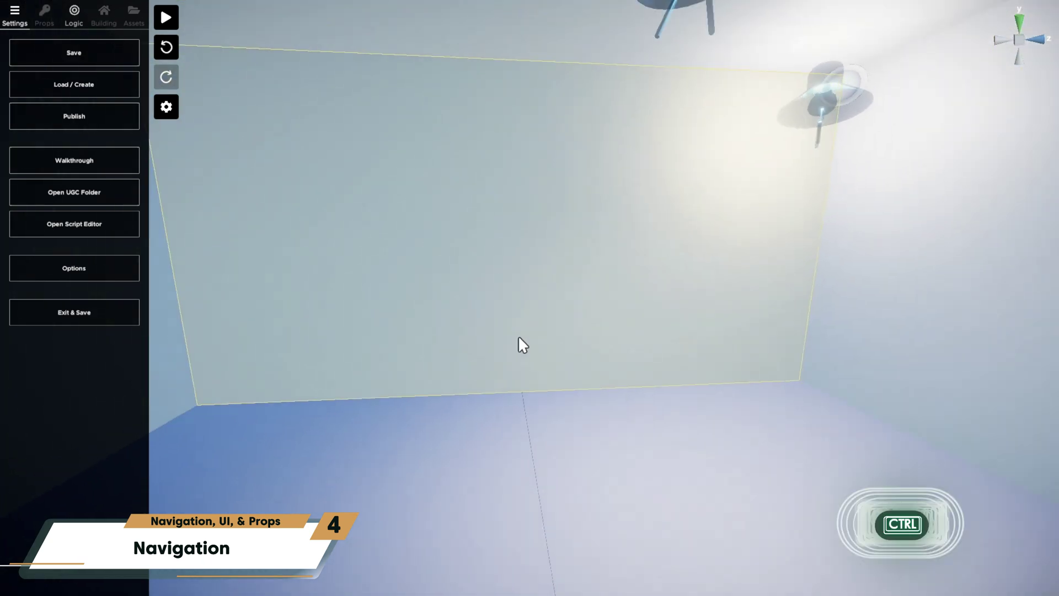
key(s)
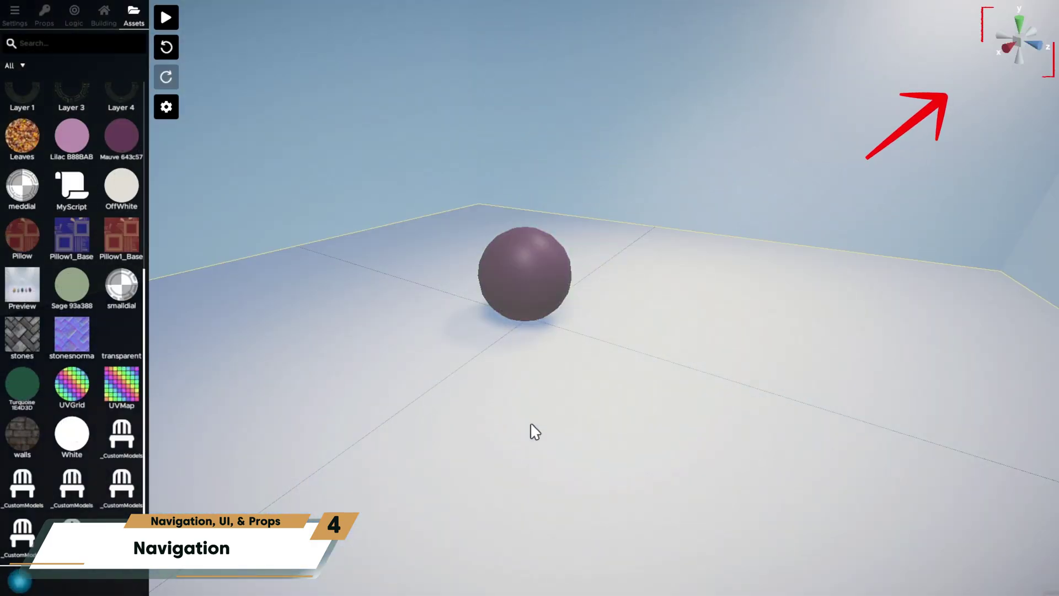
Step: Snap through side, face-on and top-down gizmo views of the sphere, then fly back to a level view
mouse_move(532, 430)
right_down()
mouse_move(601, 411)
mouse_move(592, 400)
mouse_move(580, 421)
mouse_move(599, 421)
right_up()
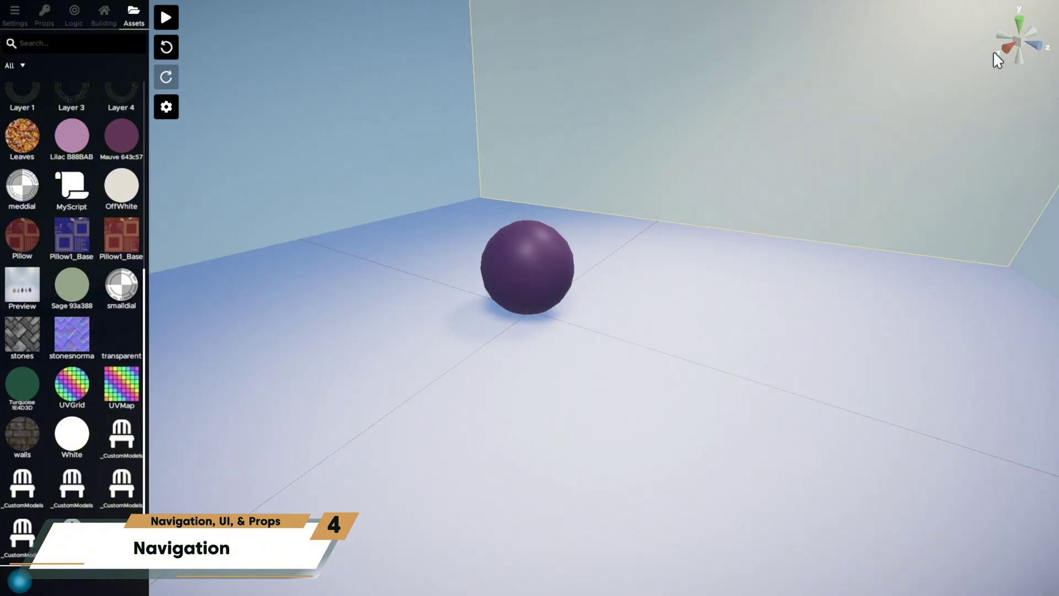
click(1011, 47)
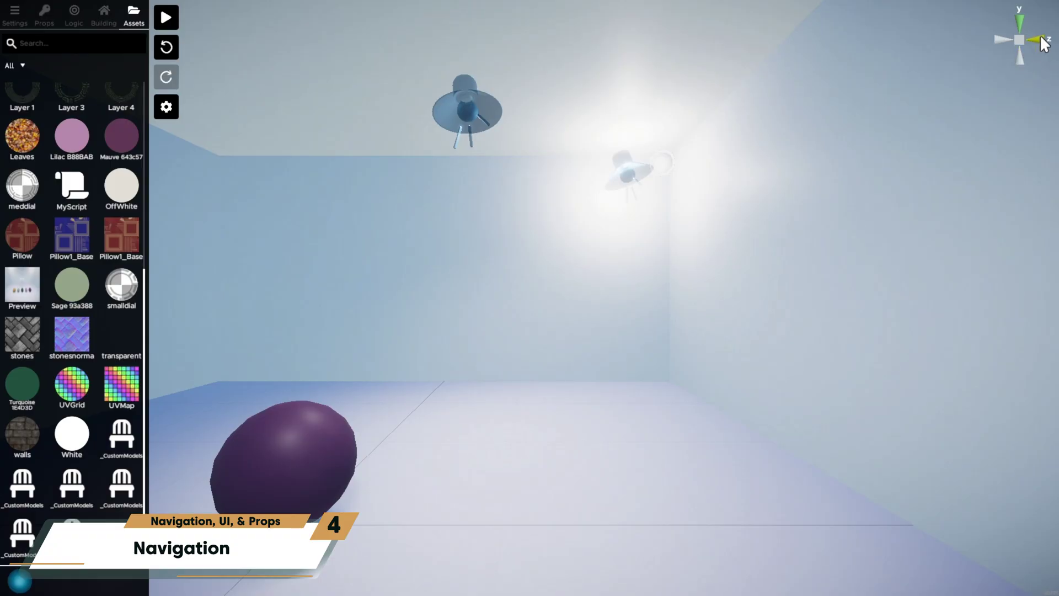
click(1041, 38)
click(1013, 25)
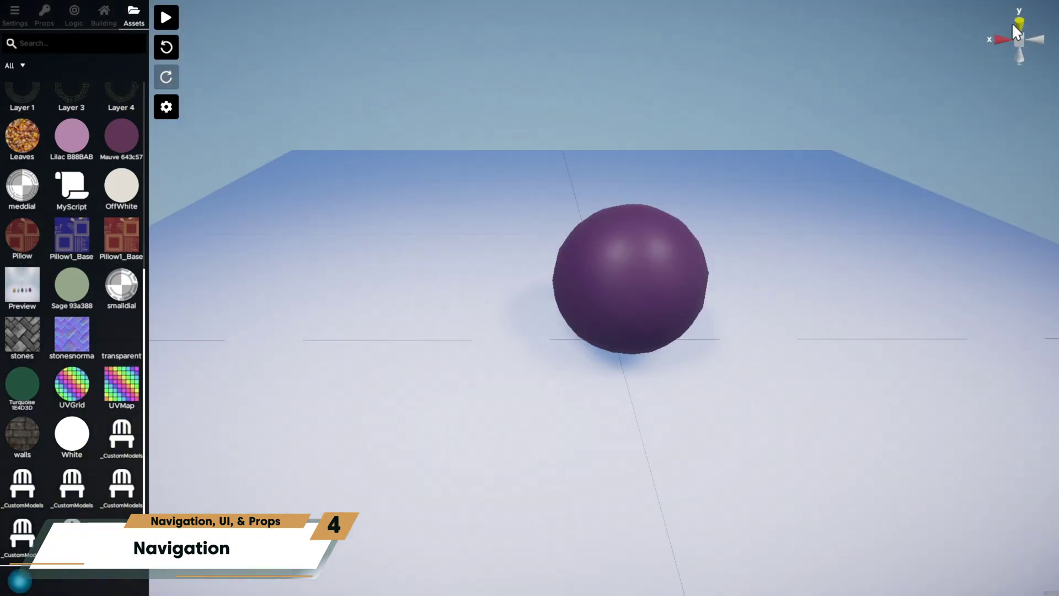
click(1017, 27)
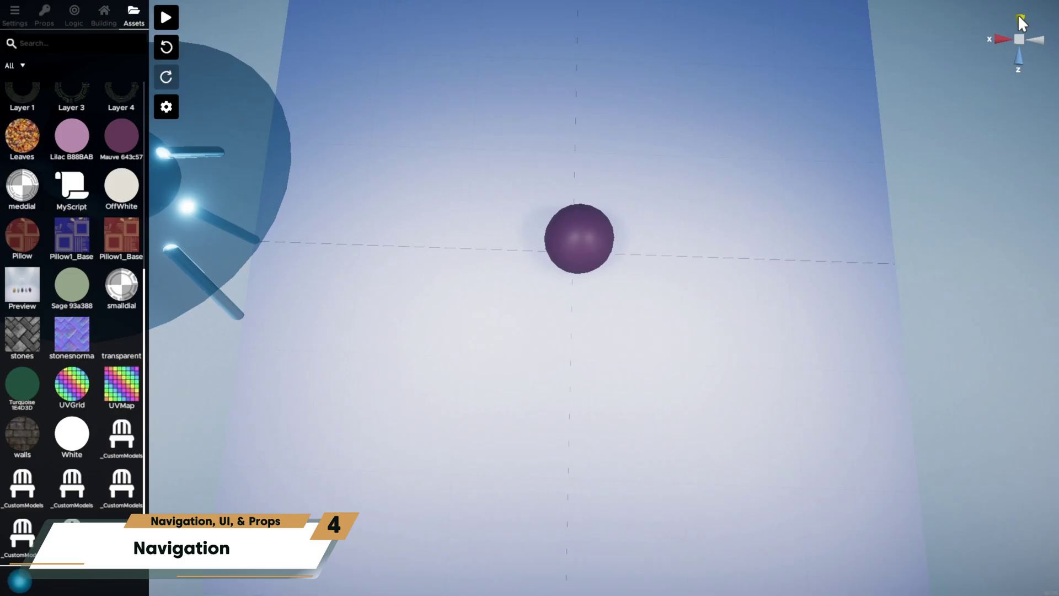
click(1019, 20)
click(1013, 26)
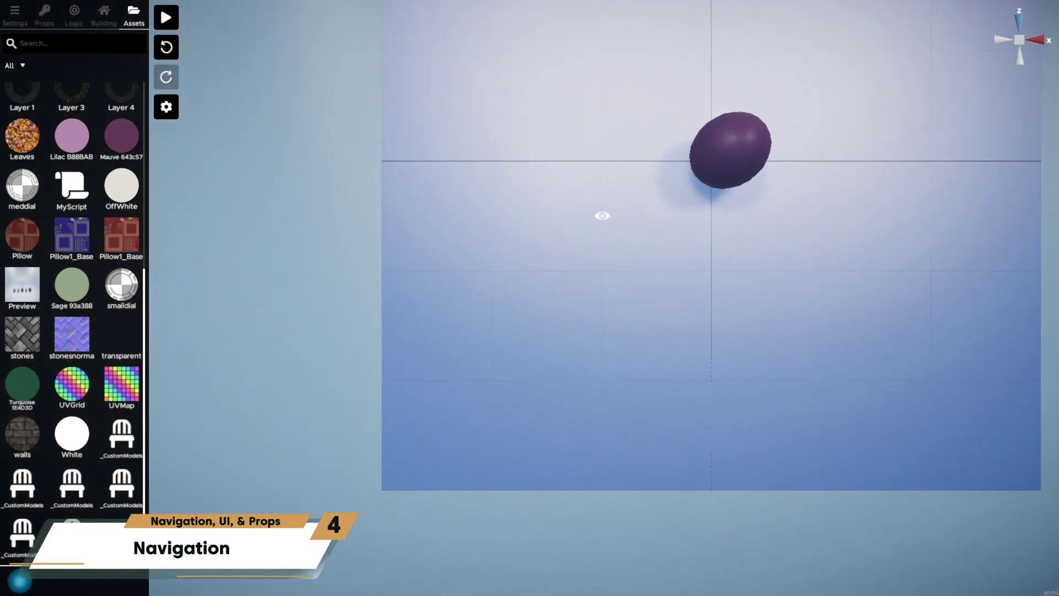
right_drag(602, 215, 621, 253)
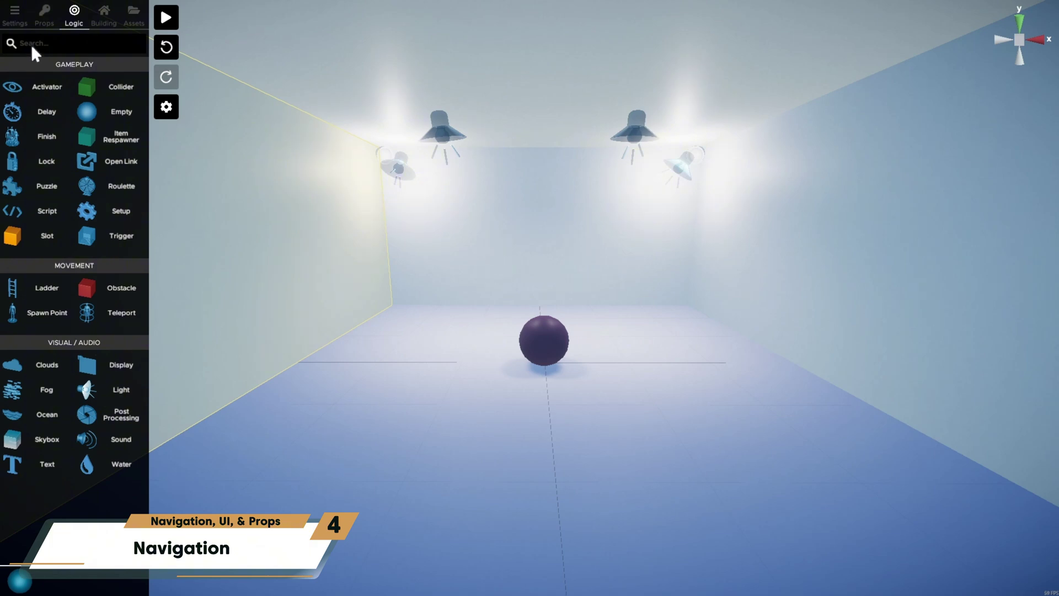
Step: Review the editor's key bindings under Settings > Options
click(15, 17)
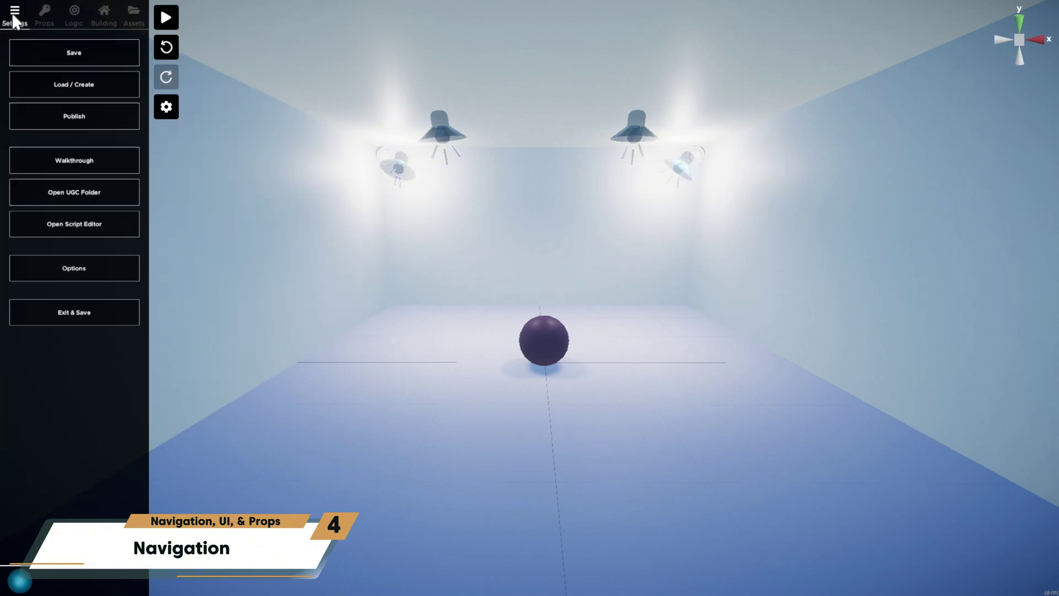
click(76, 269)
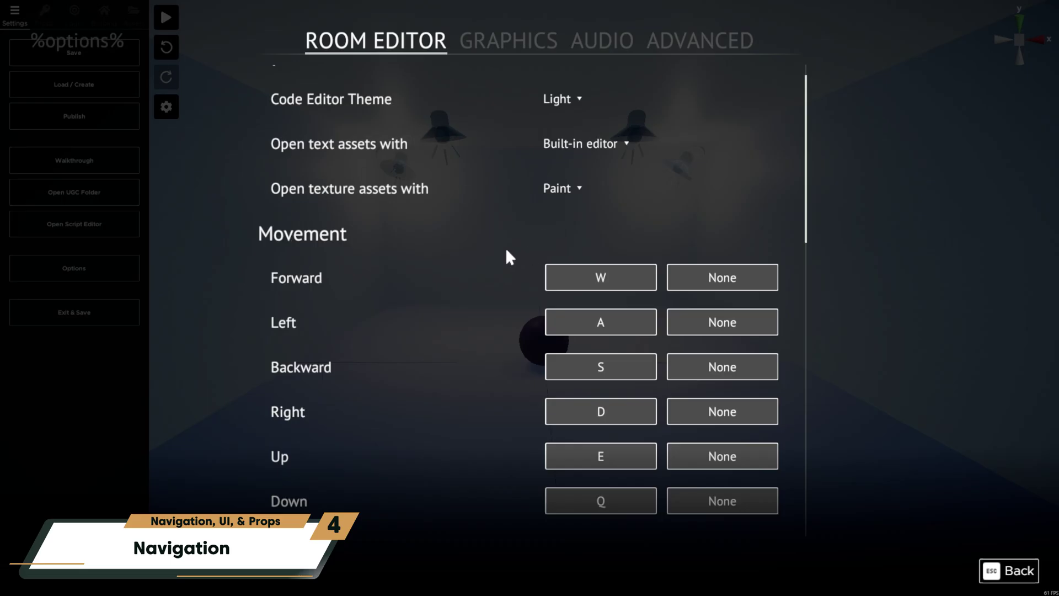
scroll(506, 253, down, 1)
scroll(499, 263, down, 3)
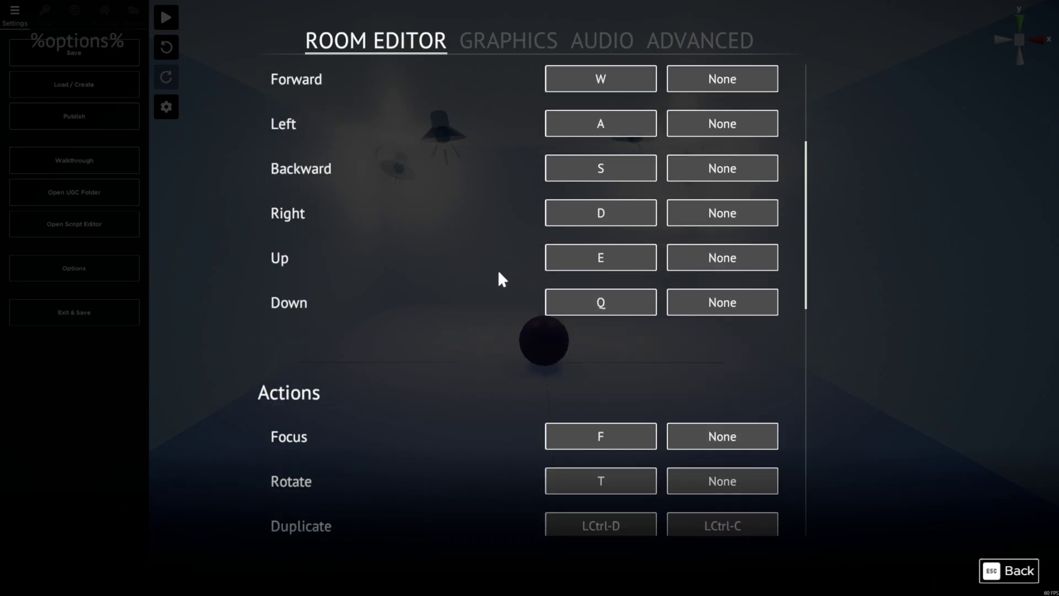
scroll(498, 272, down, 8)
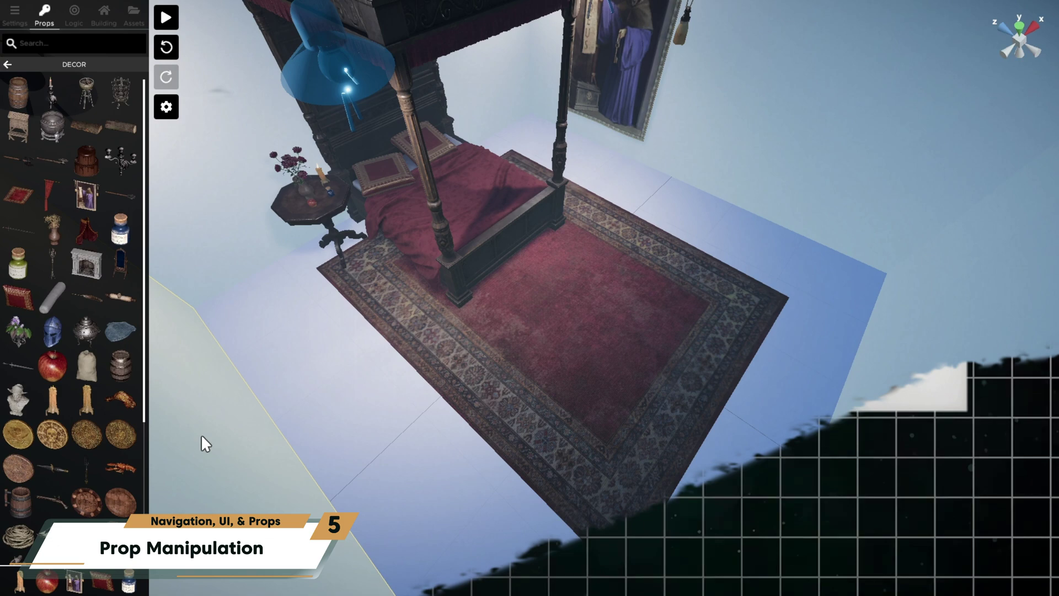
Step: Select the carpet, trial moving, rotating and shrinking it, undoing back to full size
click(570, 258)
drag(574, 255, 588, 284)
key(e)
key(ctrl+z)
key(r)
drag(597, 244, 387, 224)
key(ctrl+z)
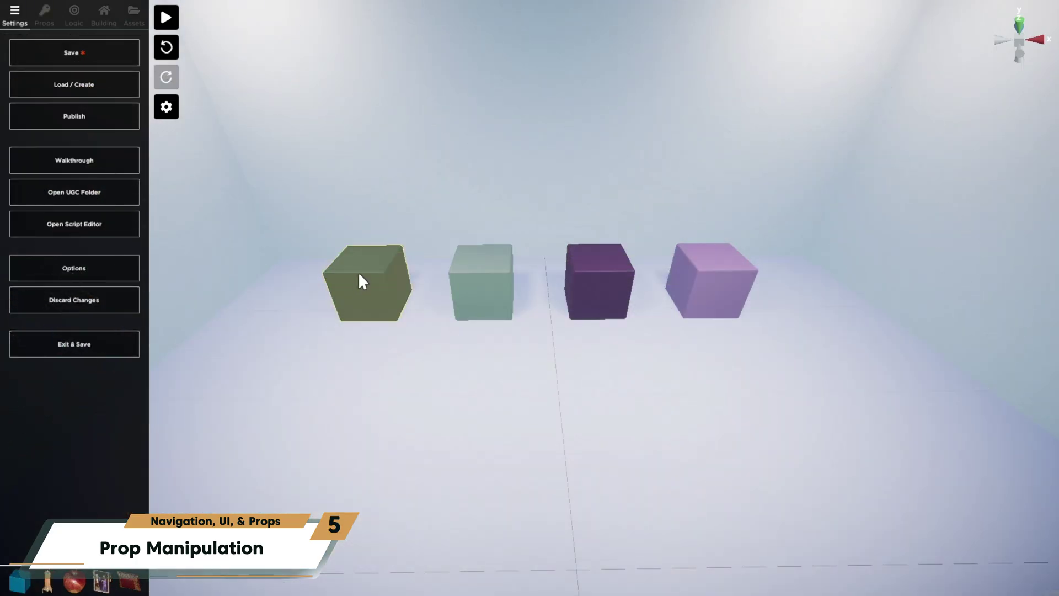
Step: Select the green cube, then Ctrl+click to add and remove other cubes from the selection
click(359, 272)
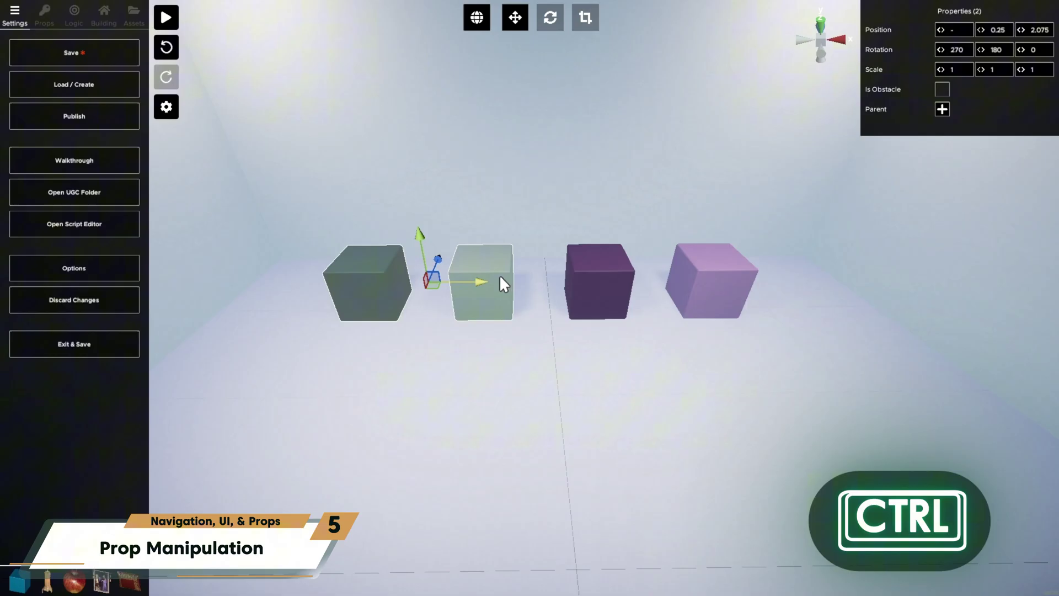
ctrl+click(602, 275)
ctrl+click(700, 274)
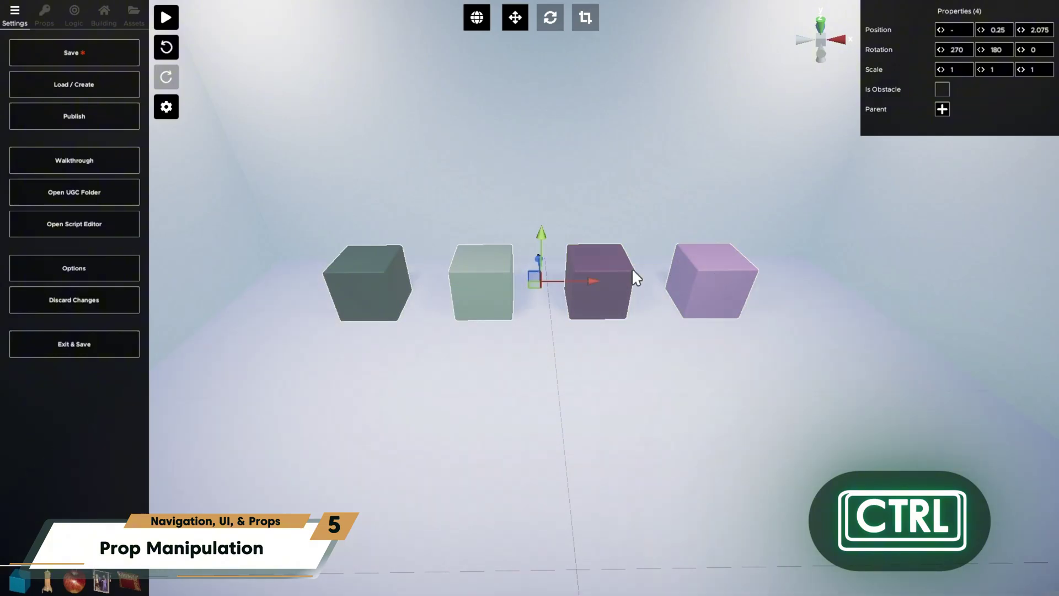
ctrl+click(609, 270)
ctrl+click(469, 271)
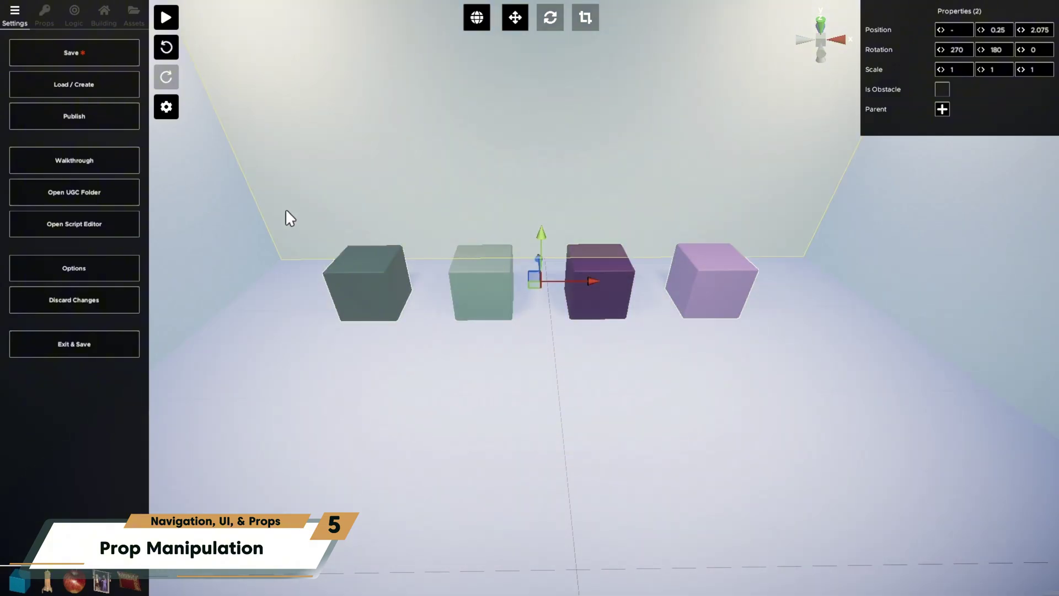
Step: Marquee-select all four cubes and the back wall, then orbit to an angled view along the wall
drag(278, 212, 793, 355)
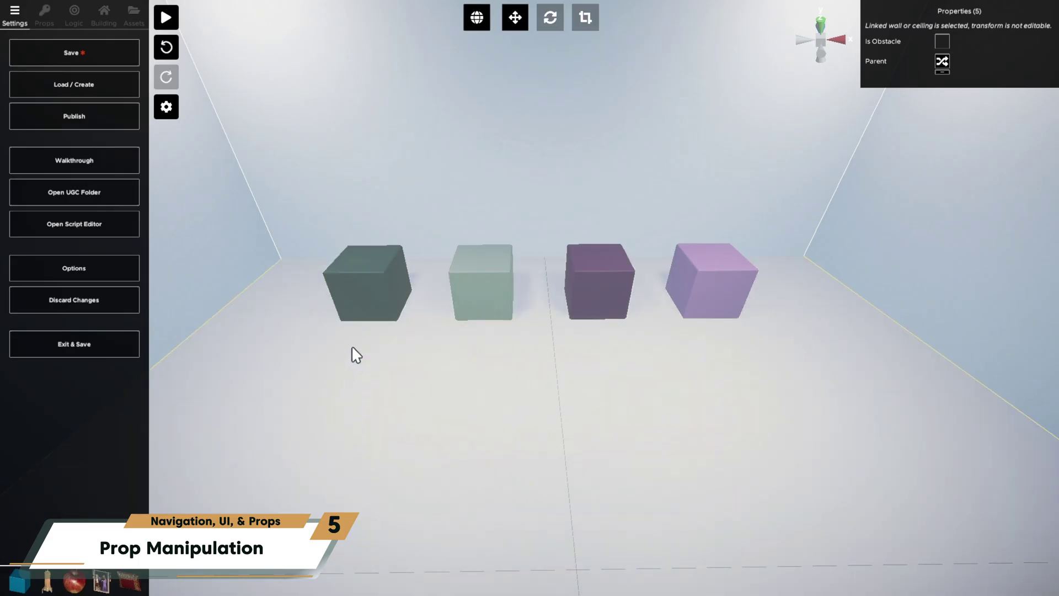
alt+drag(298, 213, 408, 289)
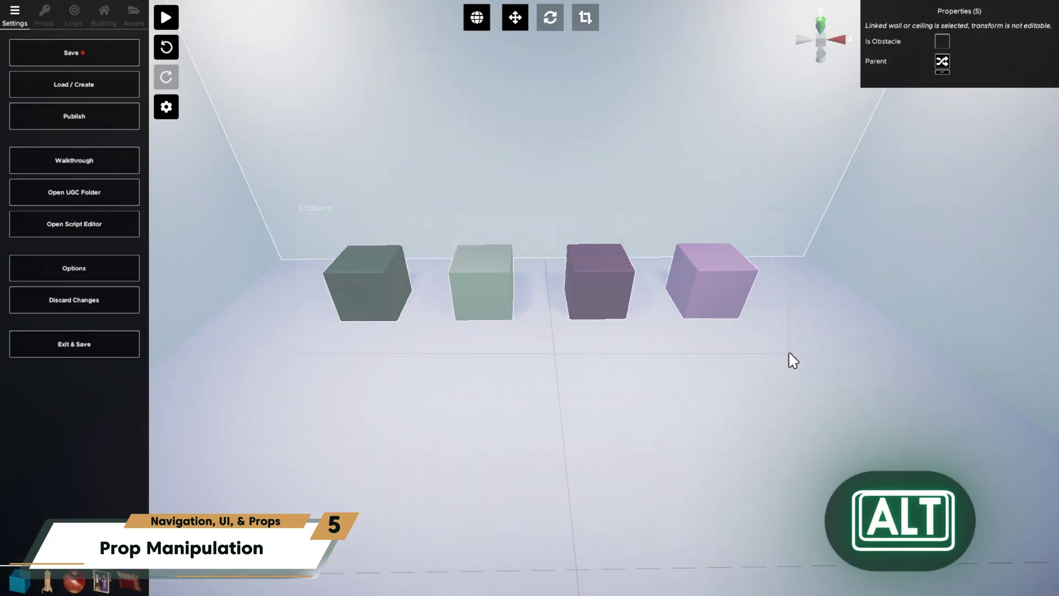
alt+drag(501, 284, 470, 290)
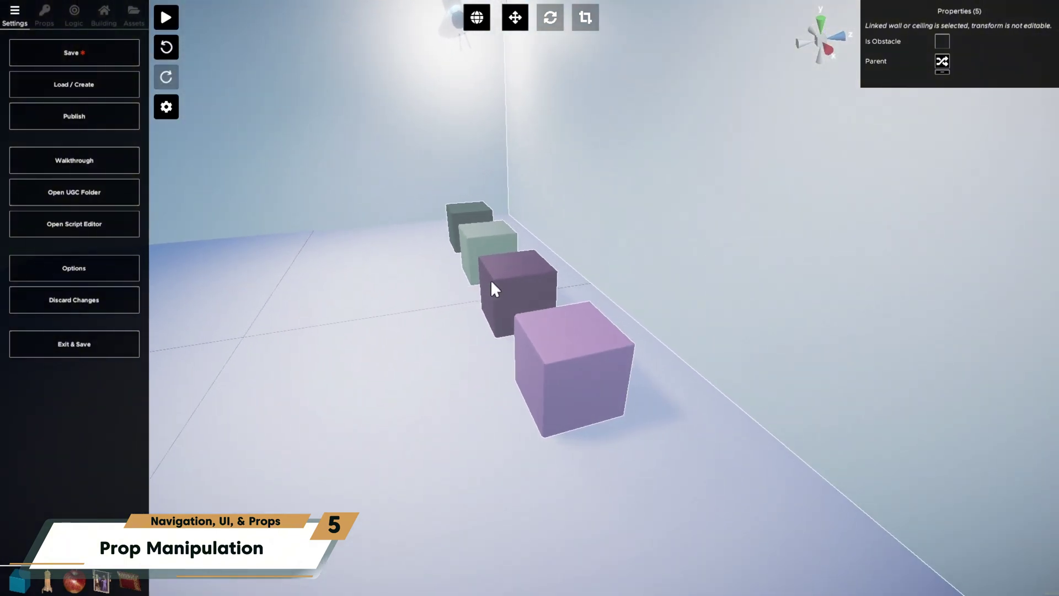
Step: Pick the front lilac cube from the right-click object list and frame it close up with F
right_click(491, 282)
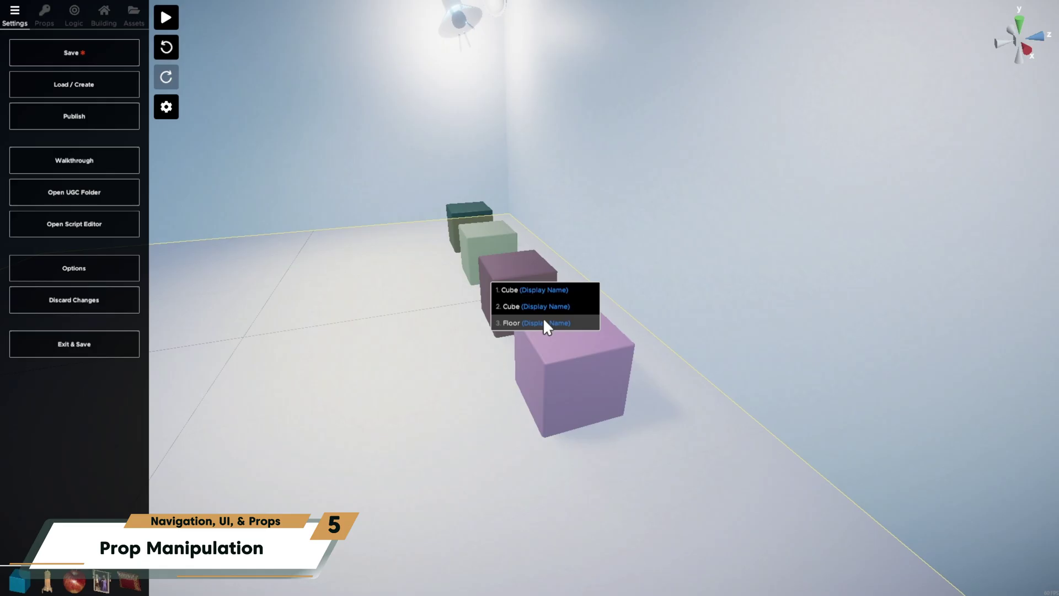
click(597, 423)
key(f)
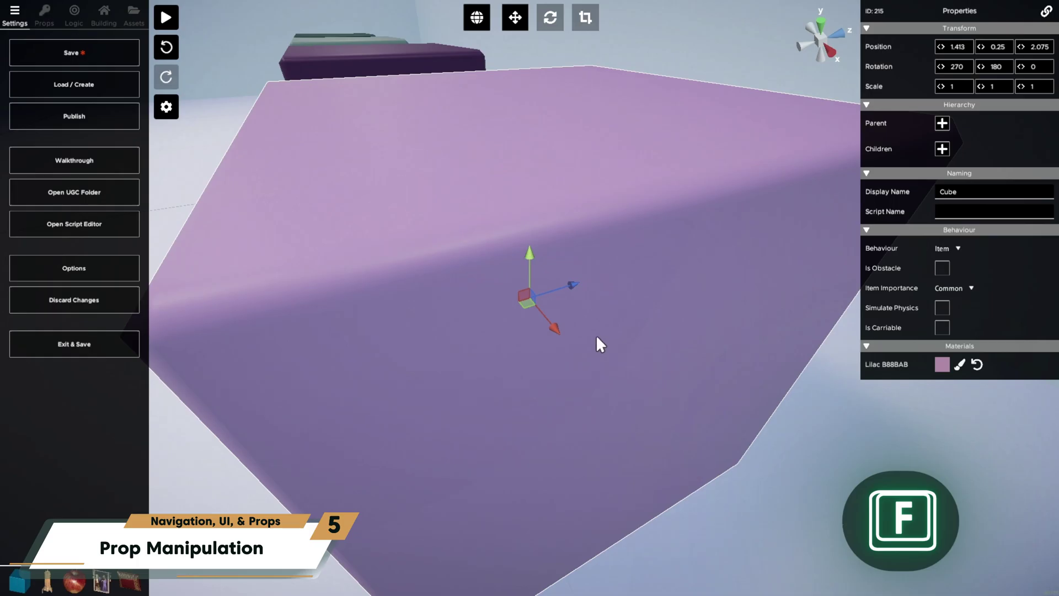
scroll(595, 335, down, 10)
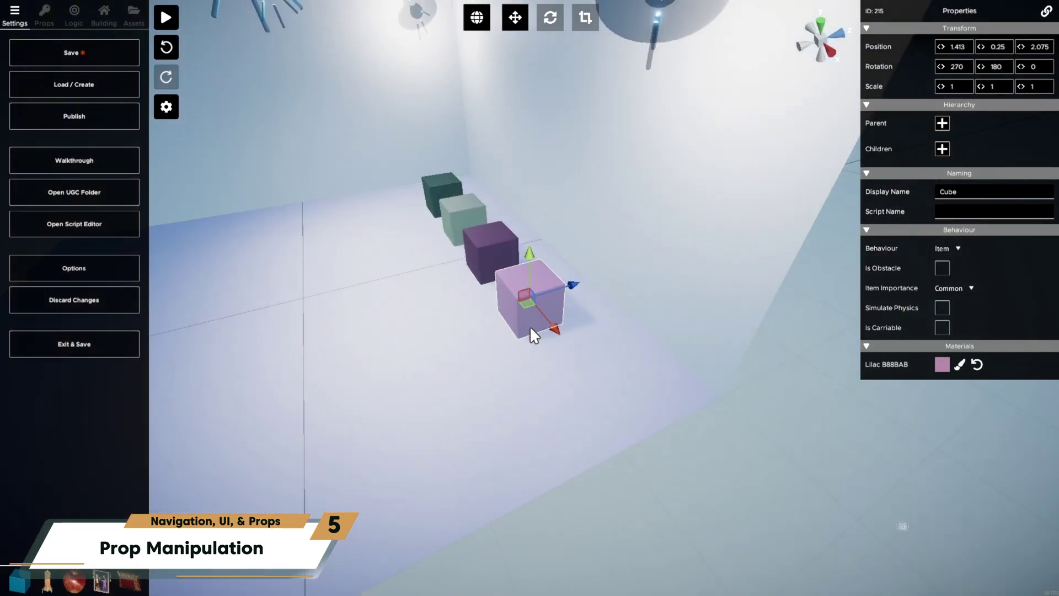
key(f)
scroll(534, 334, down, 12)
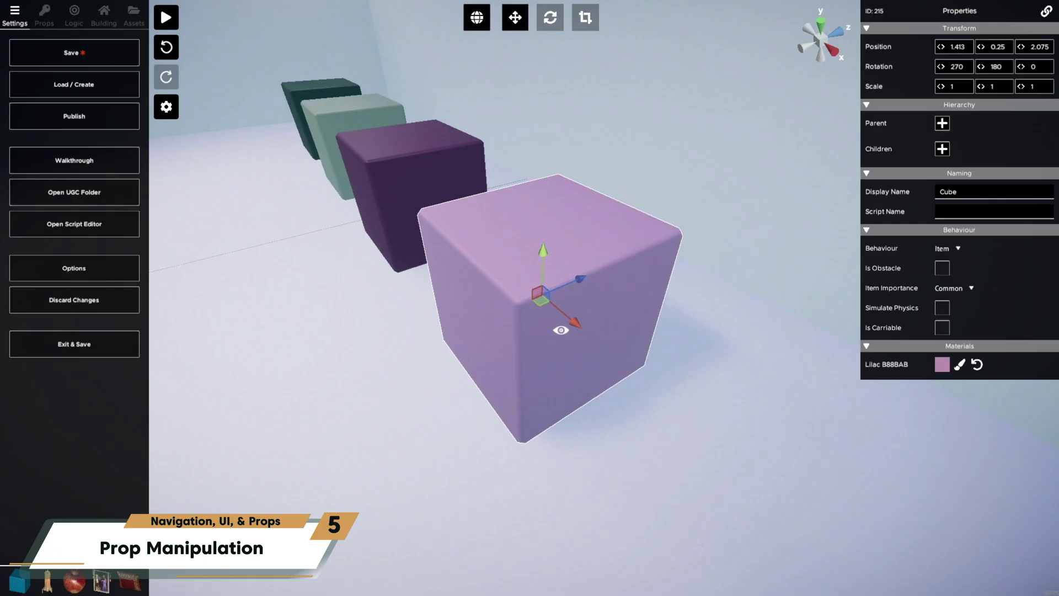
Step: Deselect the lilac cube and settle on a level front view of the four cubes
key(Escape)
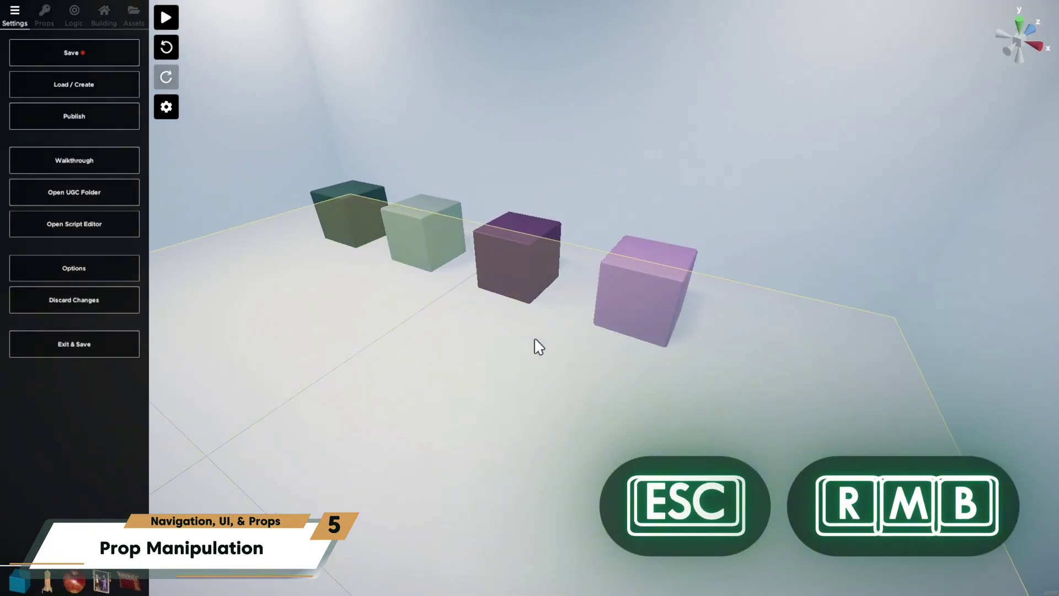
right_drag(537, 346, 619, 319)
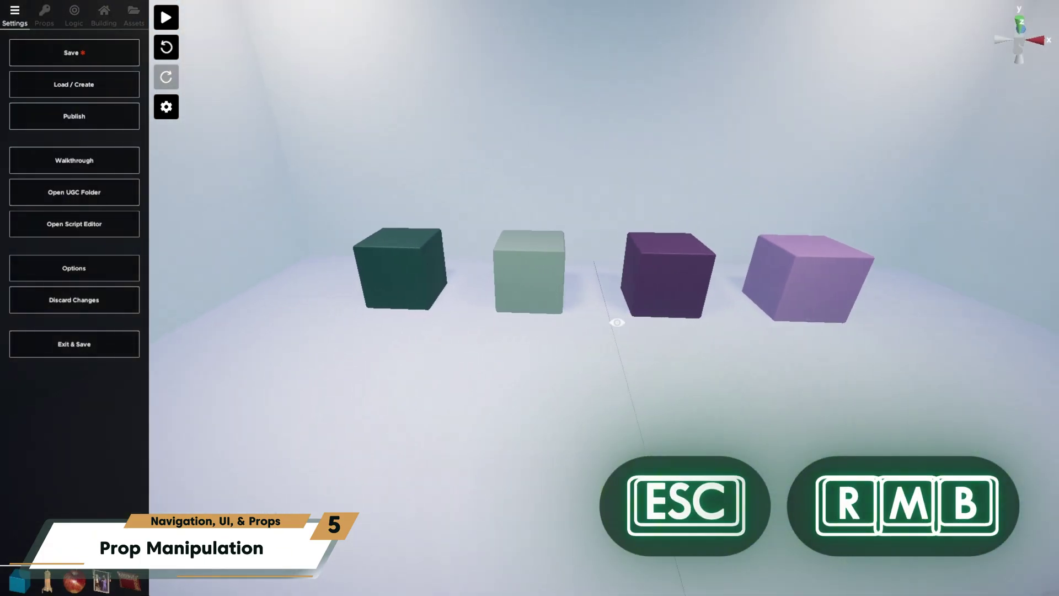
middle_drag(588, 336, 454, 174)
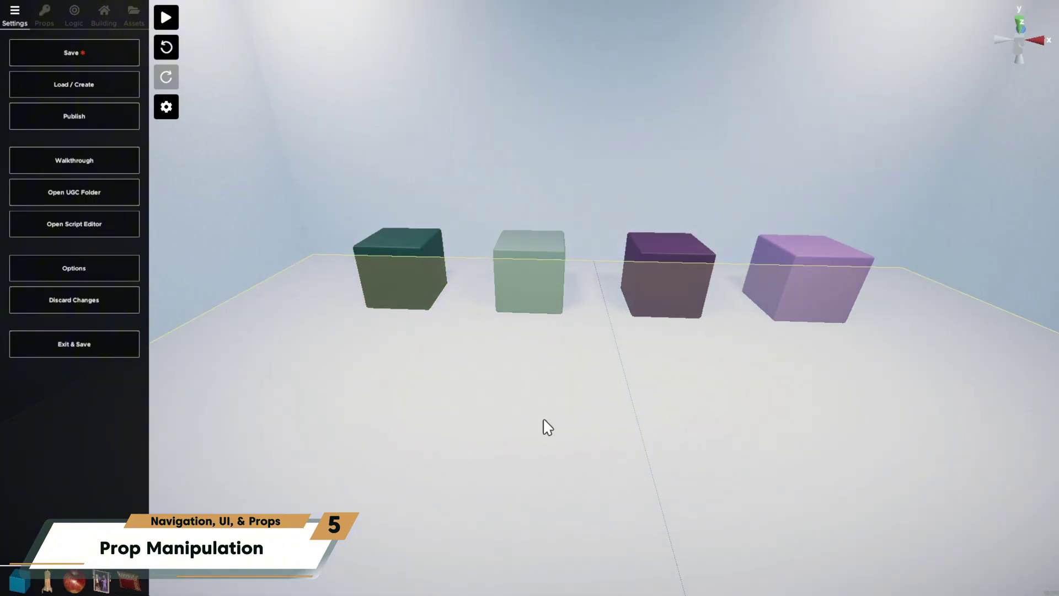
Step: Search the room's objects for 'CUBE' to list the four Cube props, then clear the query
key(ctrl+space)
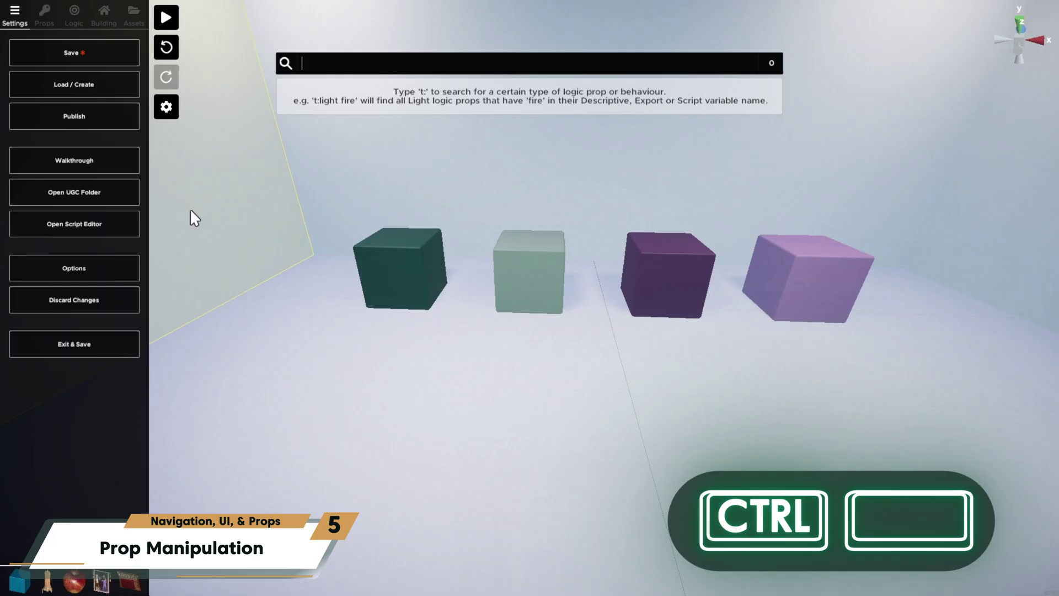
text(CUBE)
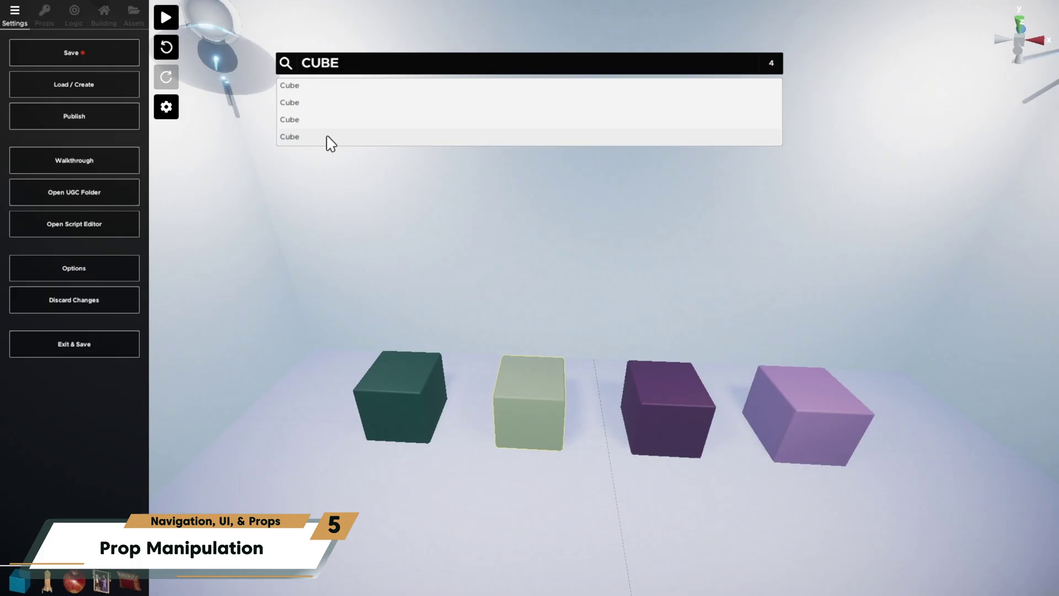
click(994, 577)
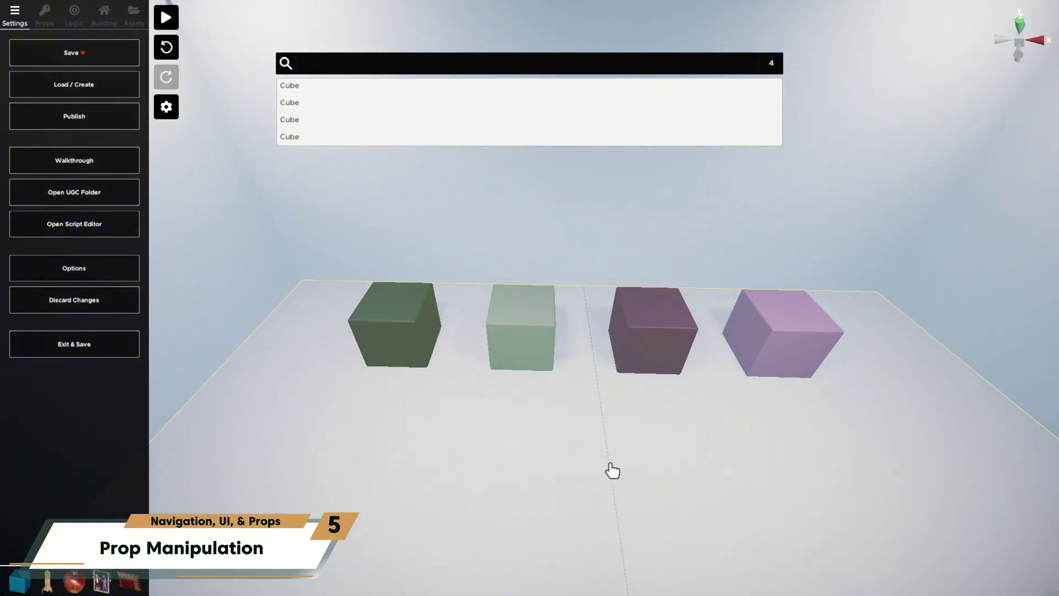
Step: Drag a teal cube from the Props Shapes catalogue into the room in front of the row and select it
click(612, 484)
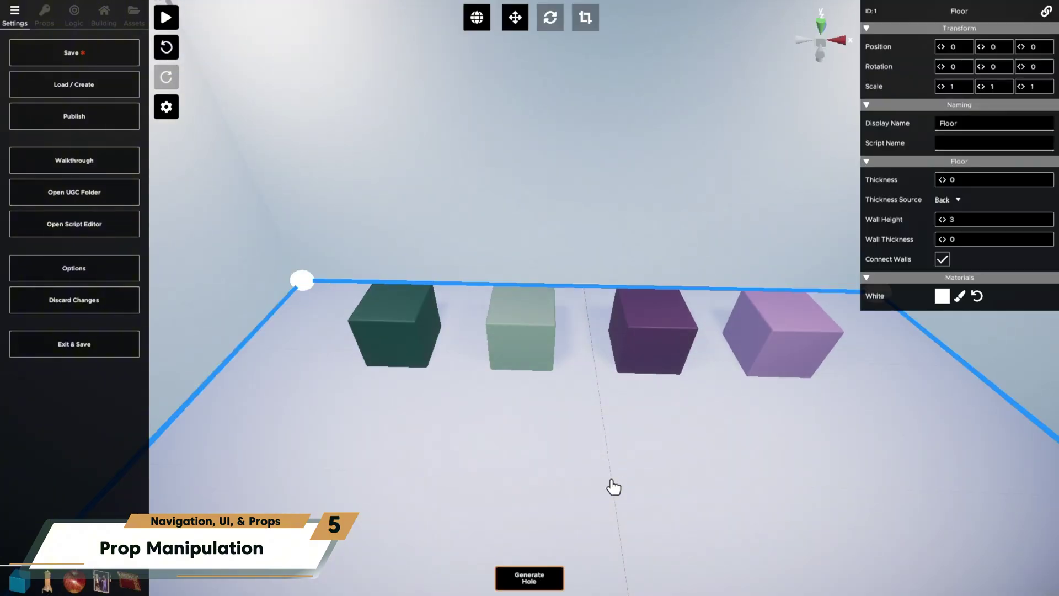
click(43, 18)
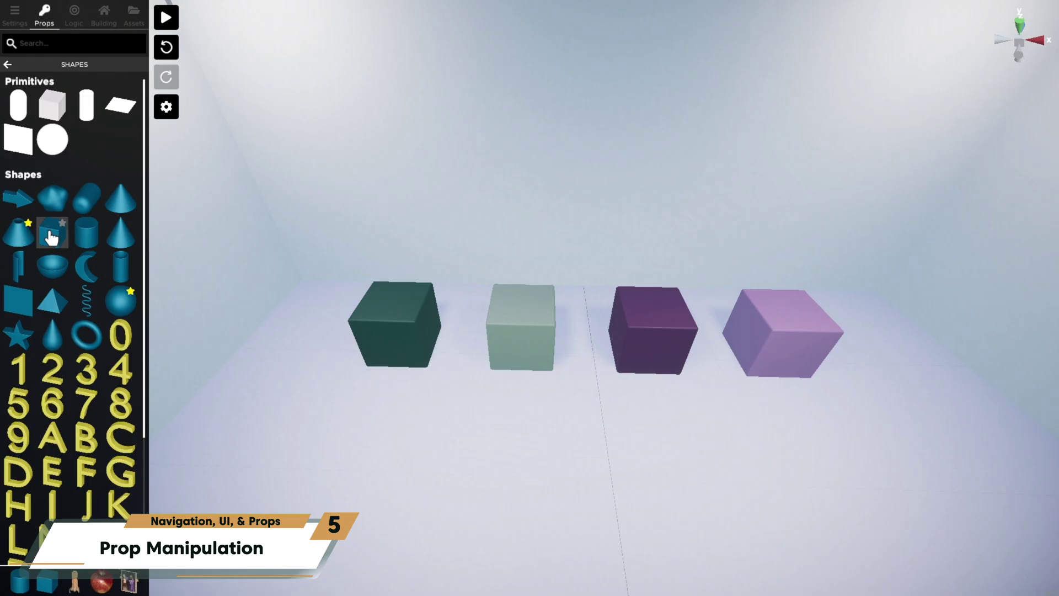
drag(49, 235, 592, 472)
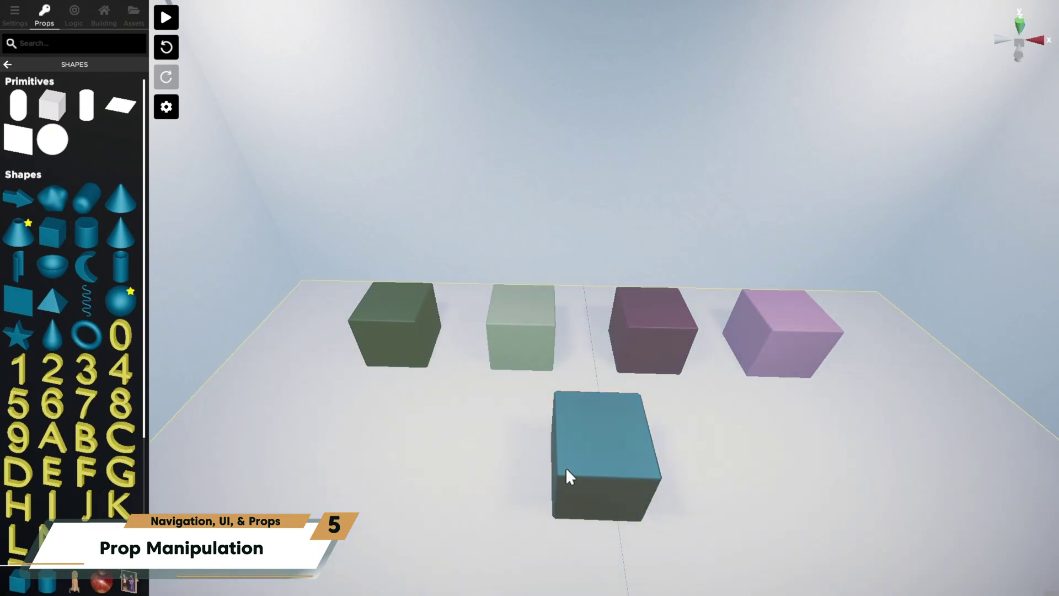
click(597, 461)
right_drag(594, 461, 608, 392)
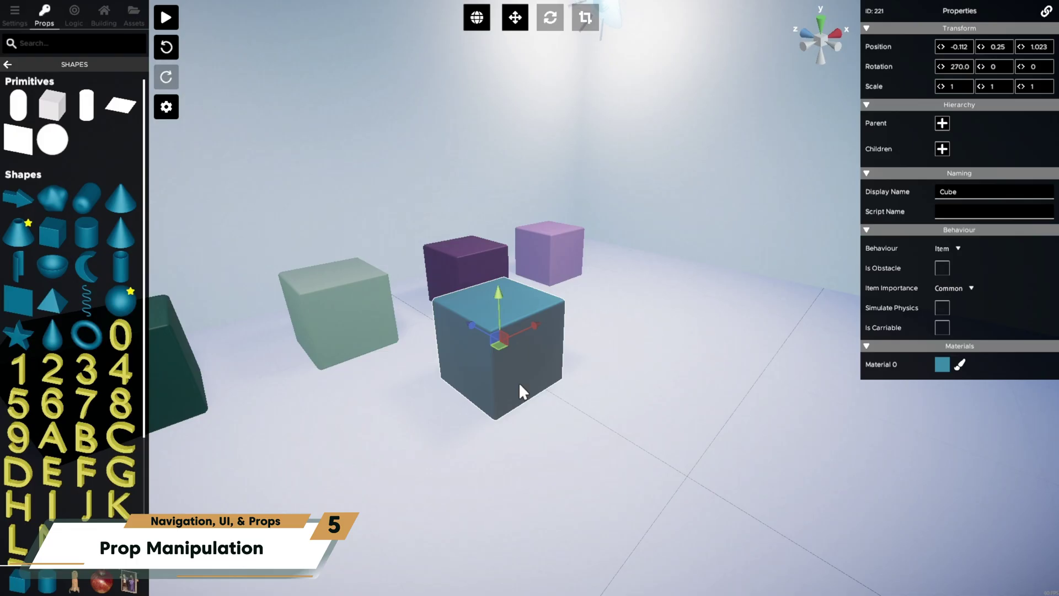
Step: Try moving, rotating and stretching the teal cube, undoing the rotation and stretch
right_drag(512, 379, 480, 401)
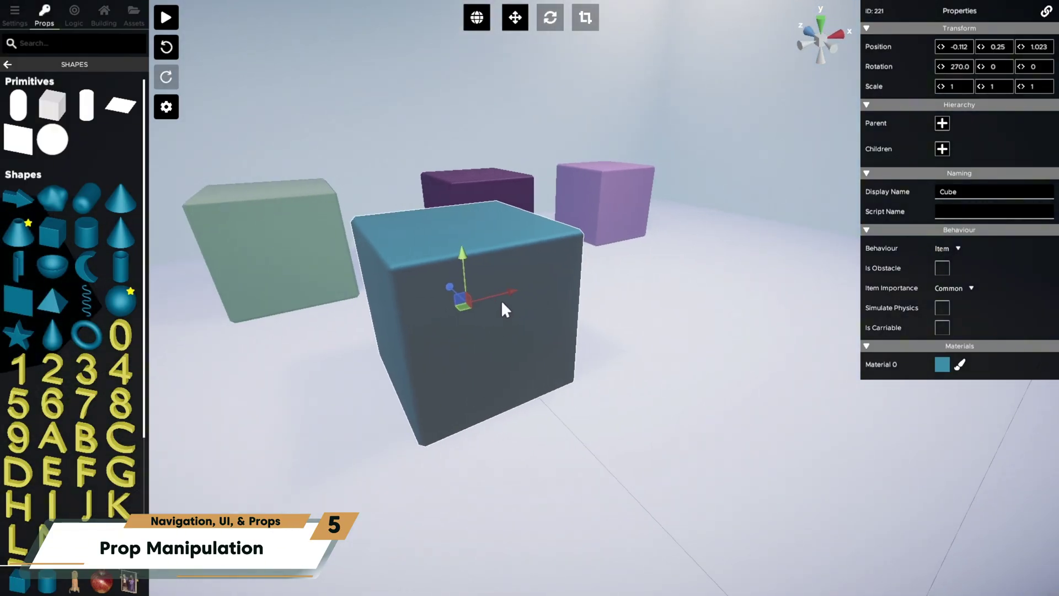
drag(502, 303, 667, 290)
key(e)
key(ctrl+z)
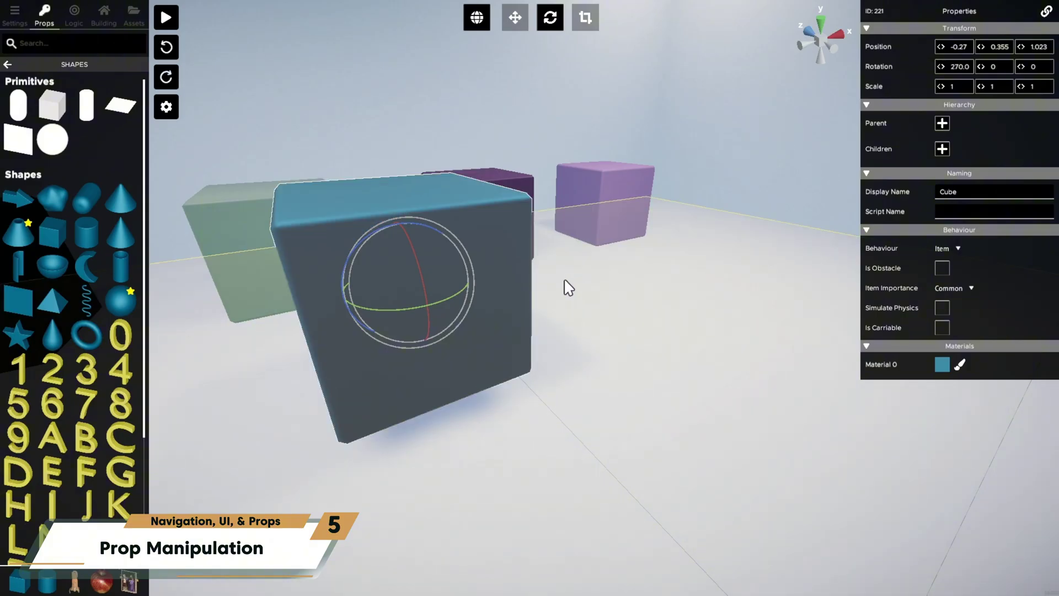
key(r)
drag(438, 270, 556, 270)
scroll(521, 325, down, 5)
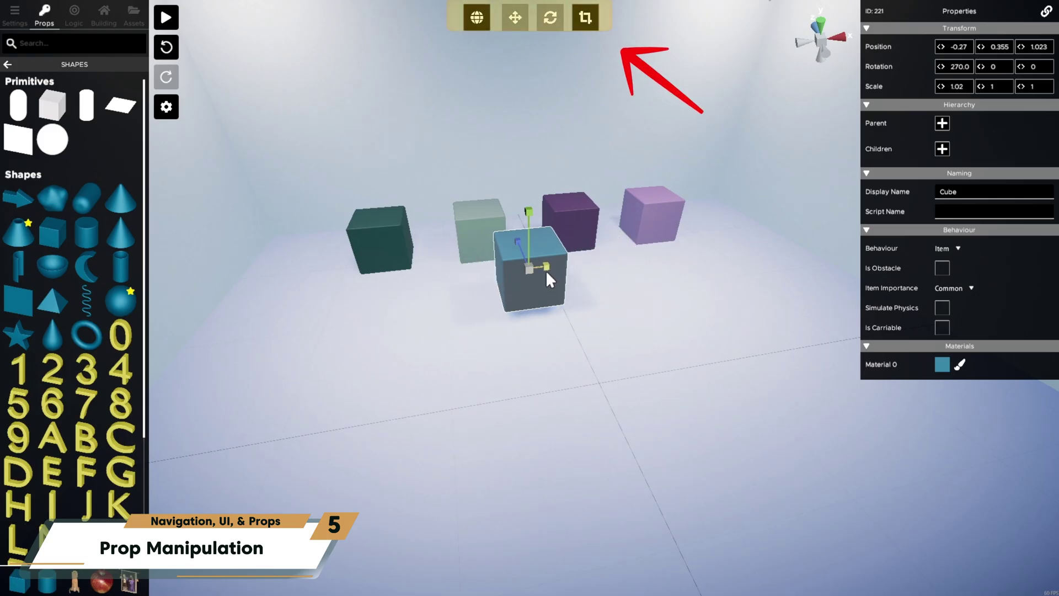
key(ctrl+z)
key(ctrl+z)
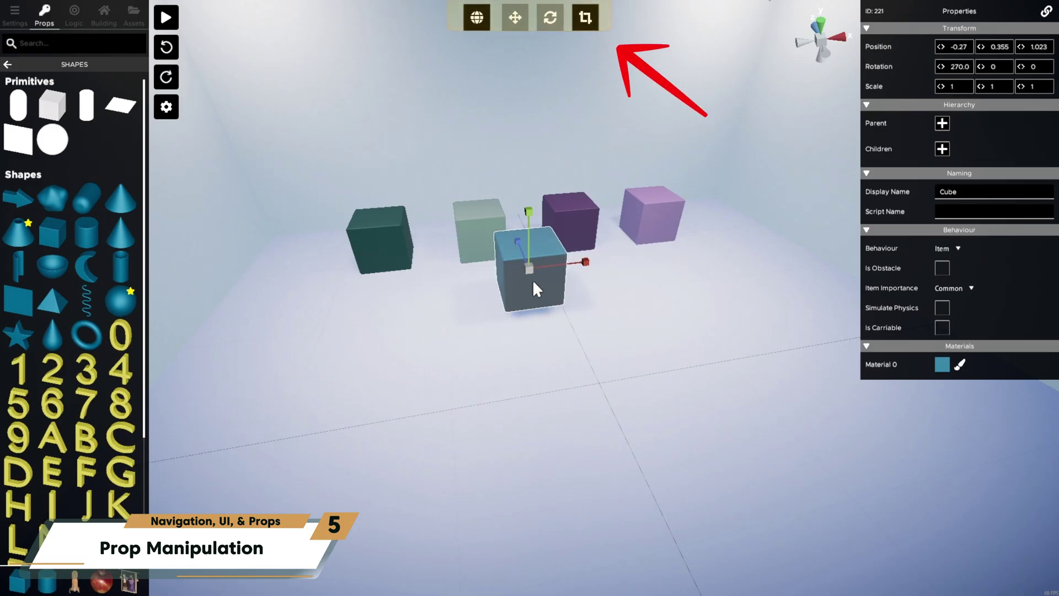
Step: Toggle the gizmo between local and world axes and switch between move and rotate modes
key(x)
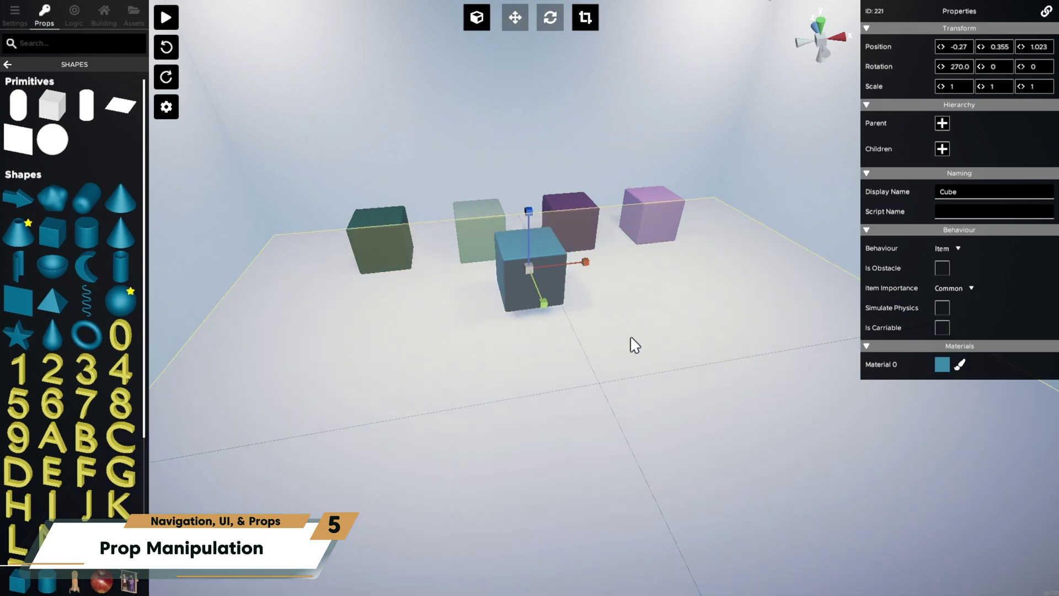
key(e)
key(w)
right_drag(555, 366, 596, 369)
key(s)
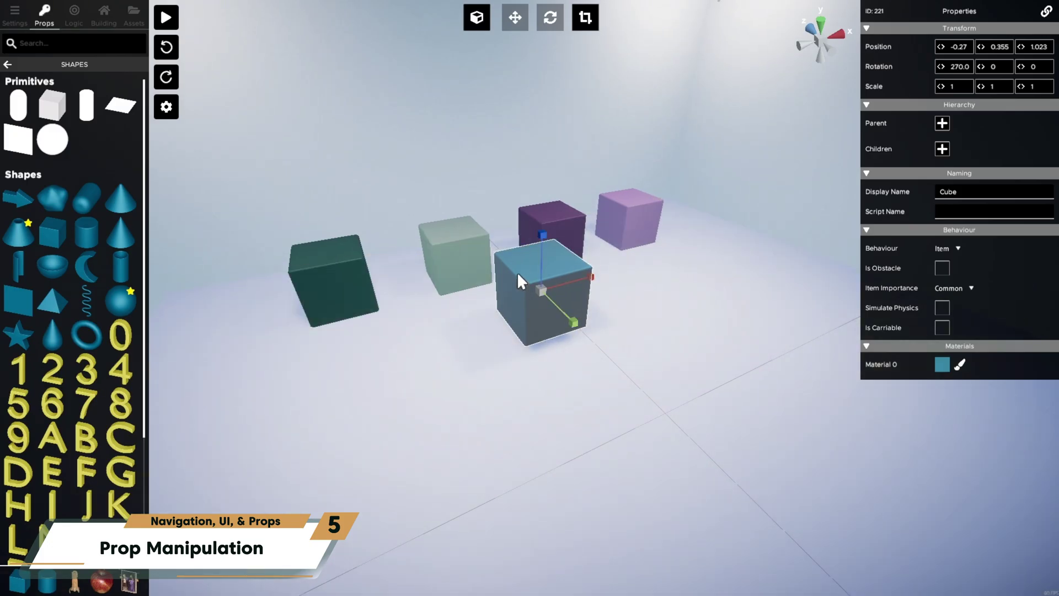
key(x)
key(w)
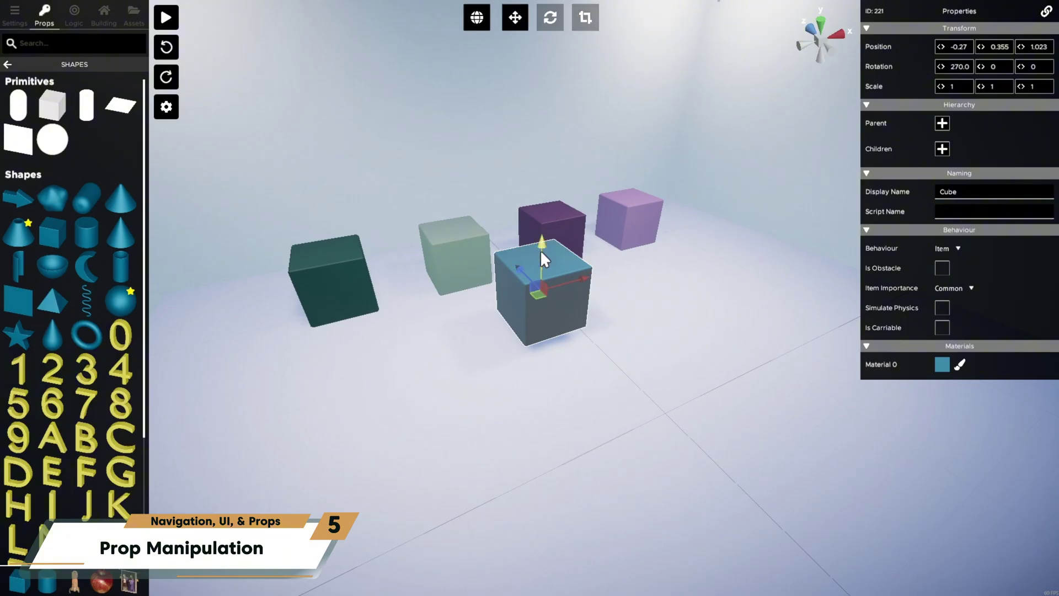
Step: Nudge the teal cube to x −0.315 and scale it uniformly to 0.972
mouse_move(562, 281)
mouse_down()
mouse_move(624, 269)
mouse_move(554, 293)
mouse_up()
key(e)
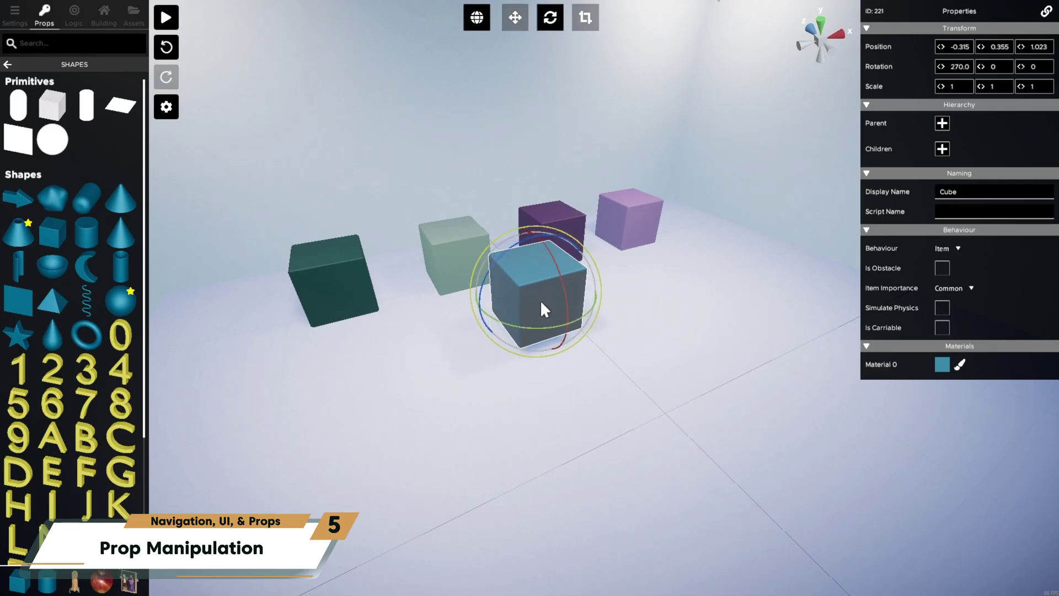
key(r)
mouse_move(534, 292)
mouse_down()
mouse_move(676, 295)
mouse_move(847, 242)
mouse_move(498, 299)
mouse_move(763, 220)
mouse_move(660, 274)
mouse_move(533, 301)
mouse_up()
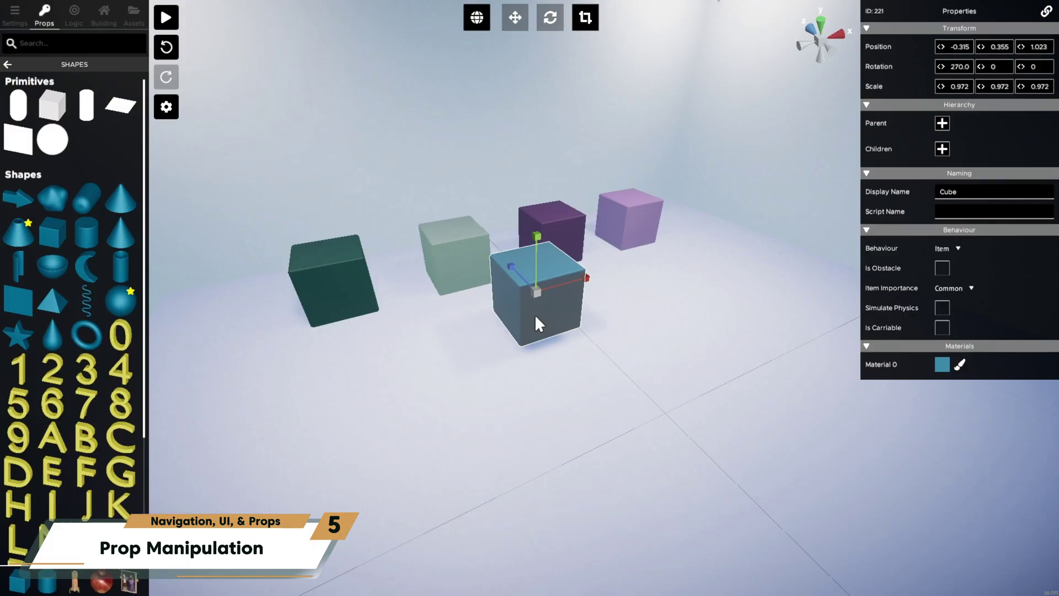
Step: Turn the teal cube to 270° on Y, nudge it with arrow keys, and snap it to 0, 1, 1
key(t)
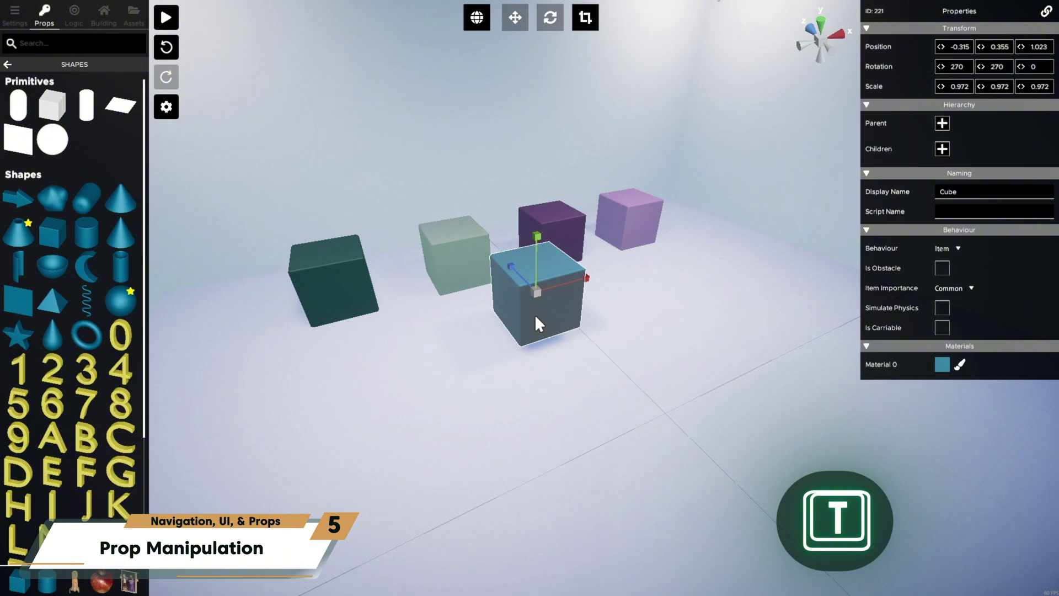
key(Right)
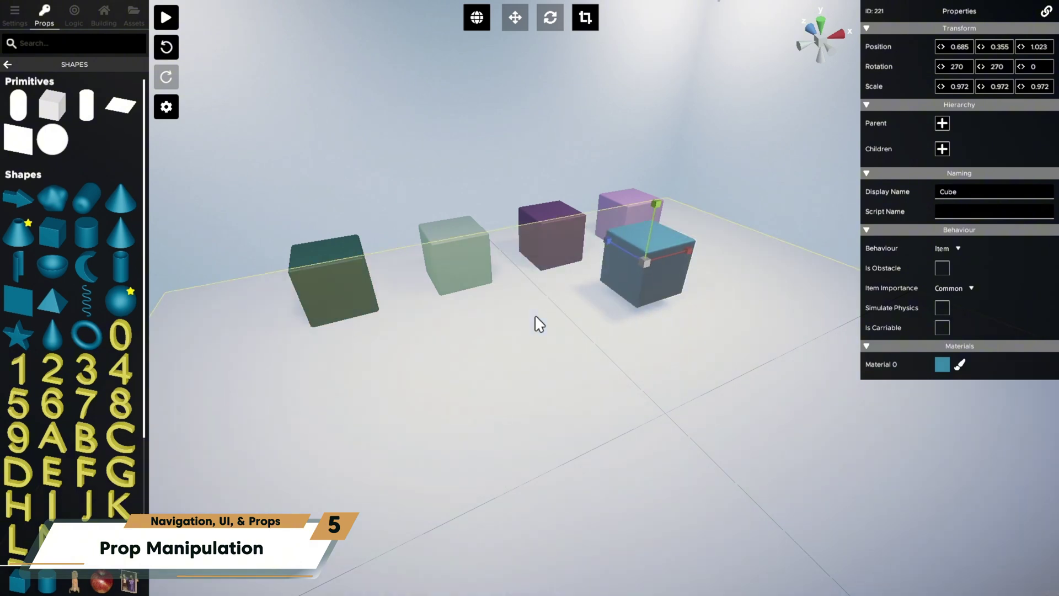
key(Left)
key(Left)
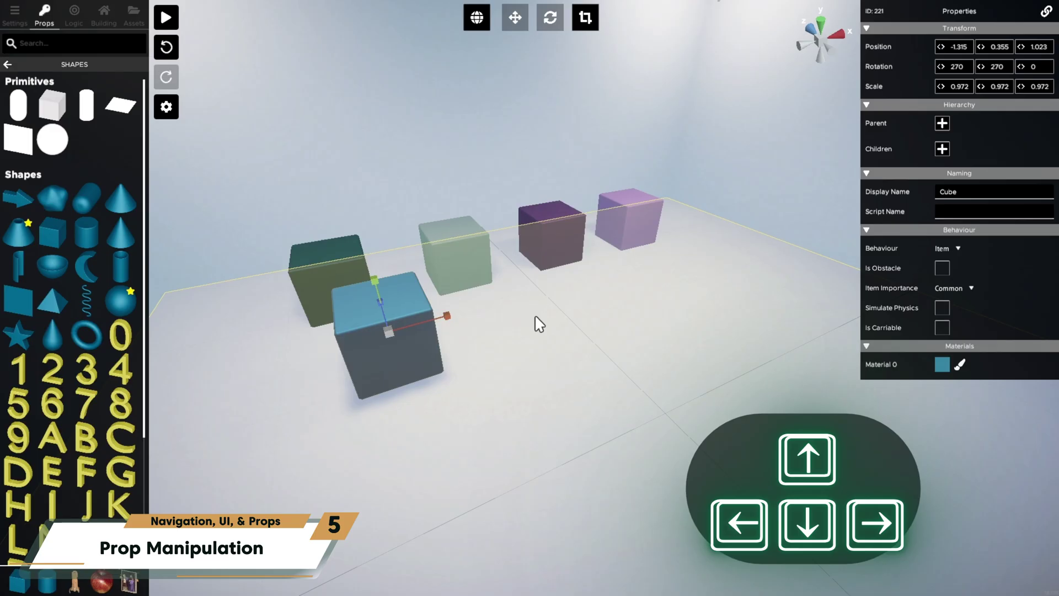
key(Right)
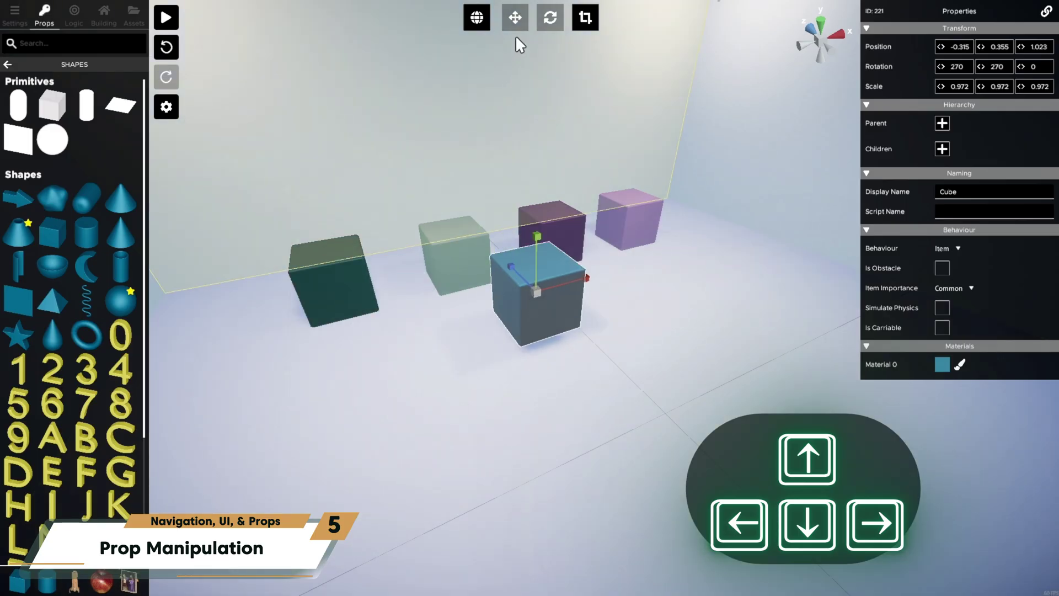
click(514, 20)
drag(579, 279, 571, 183)
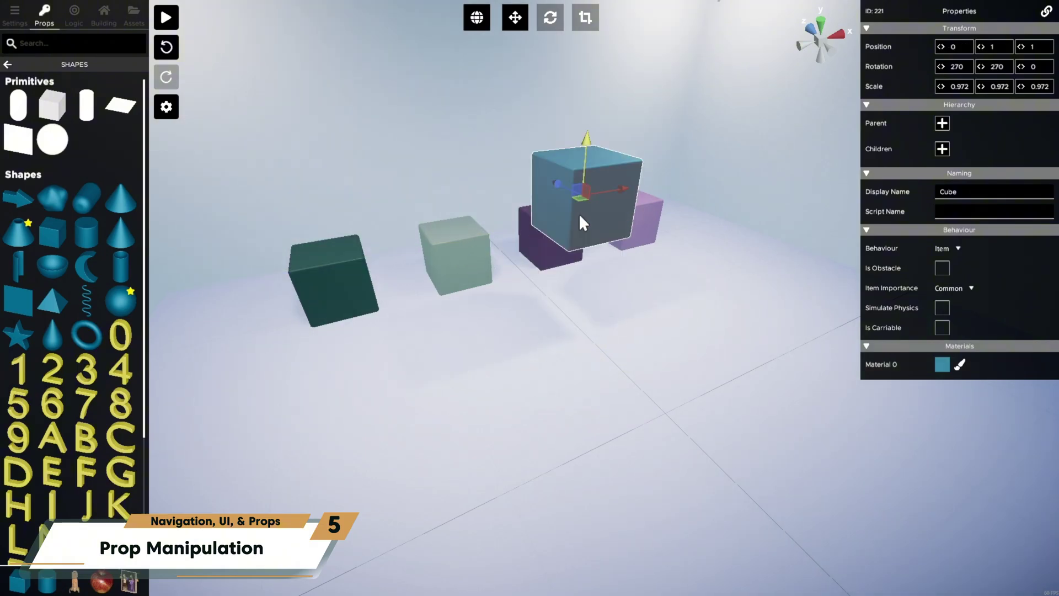
Step: Open and close the editor settings, then lower the teal cube onto the floor at Y 0.269
click(166, 107)
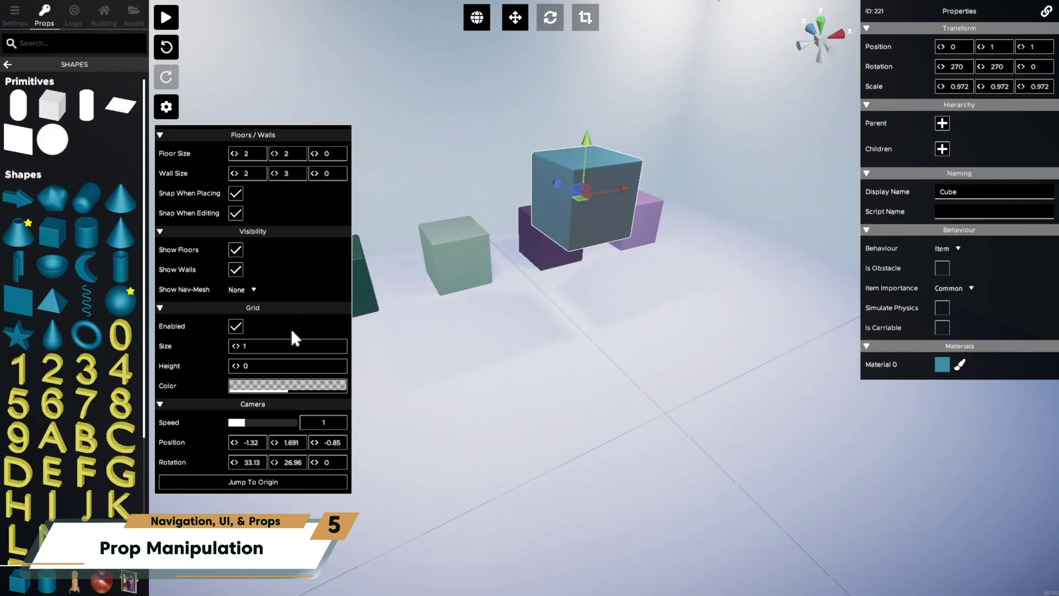
click(171, 103)
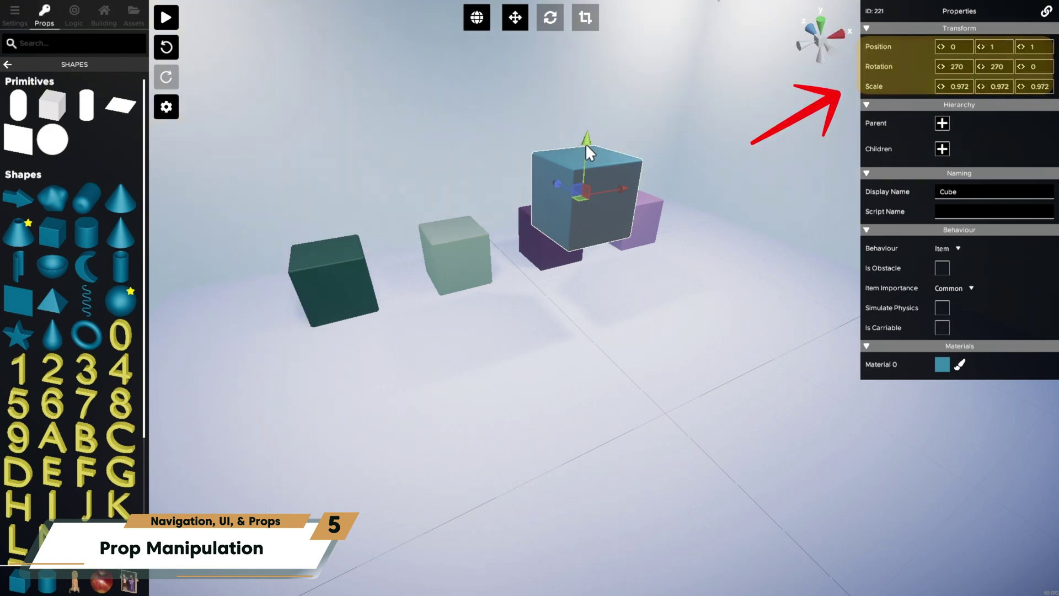
drag(586, 141, 578, 254)
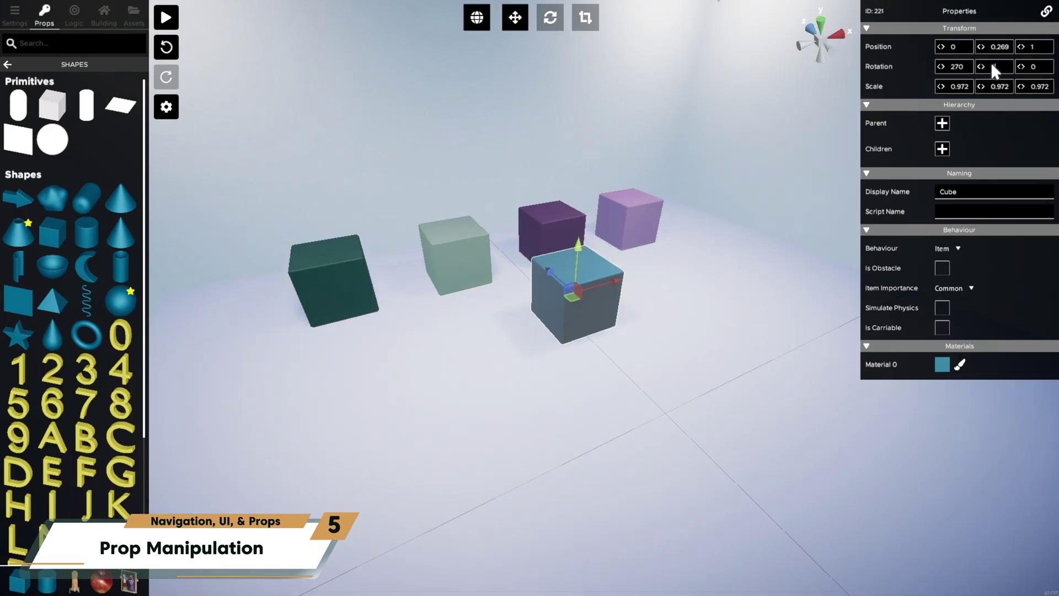
Step: Reset the cube's Rotation Y to 0, toggle local/world gizmo axes, and slide it along X
key(Tab)
mouse_move(586, 213)
right_down()
mouse_move(557, 182)
mouse_move(546, 220)
right_up()
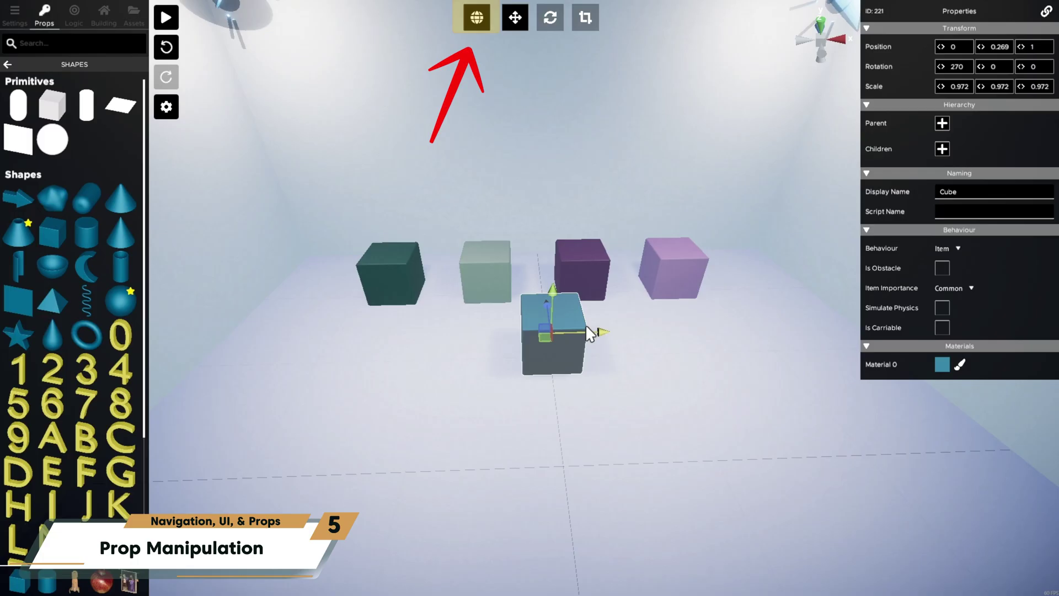
key(x)
key(q)
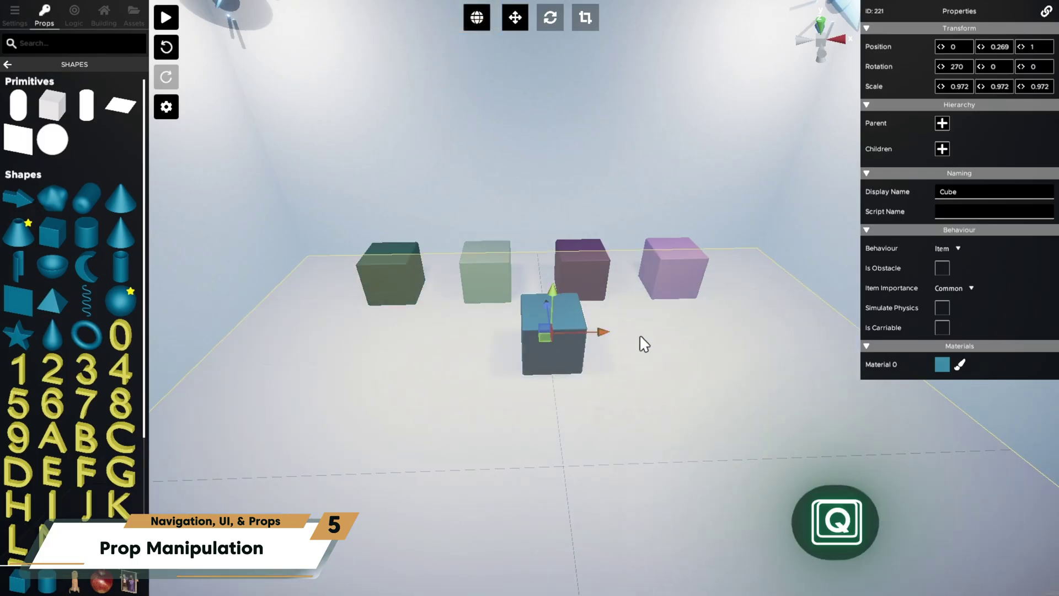
key(q)
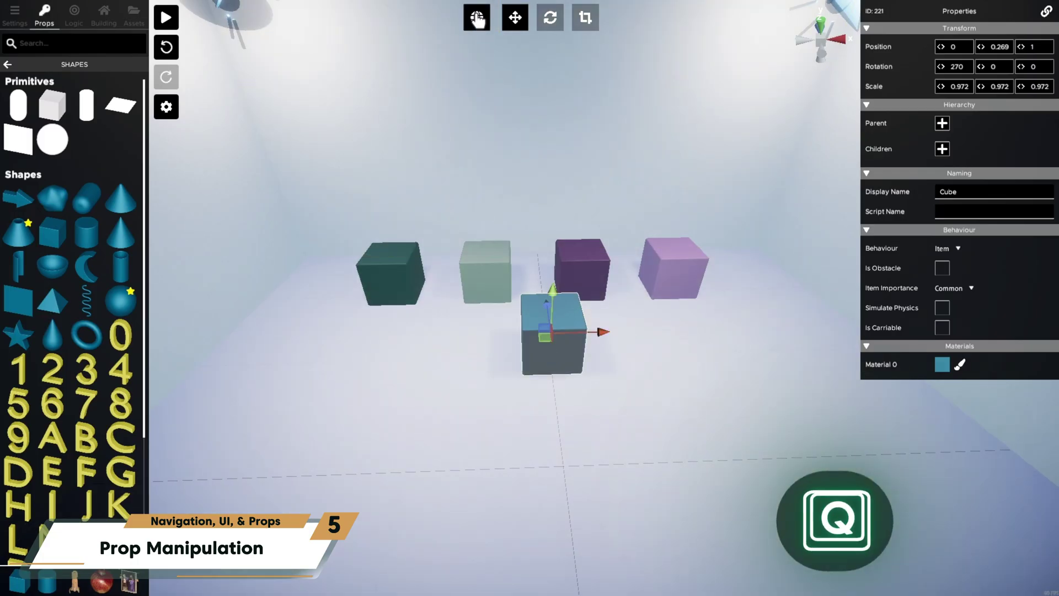
key(q)
drag(604, 335, 606, 368)
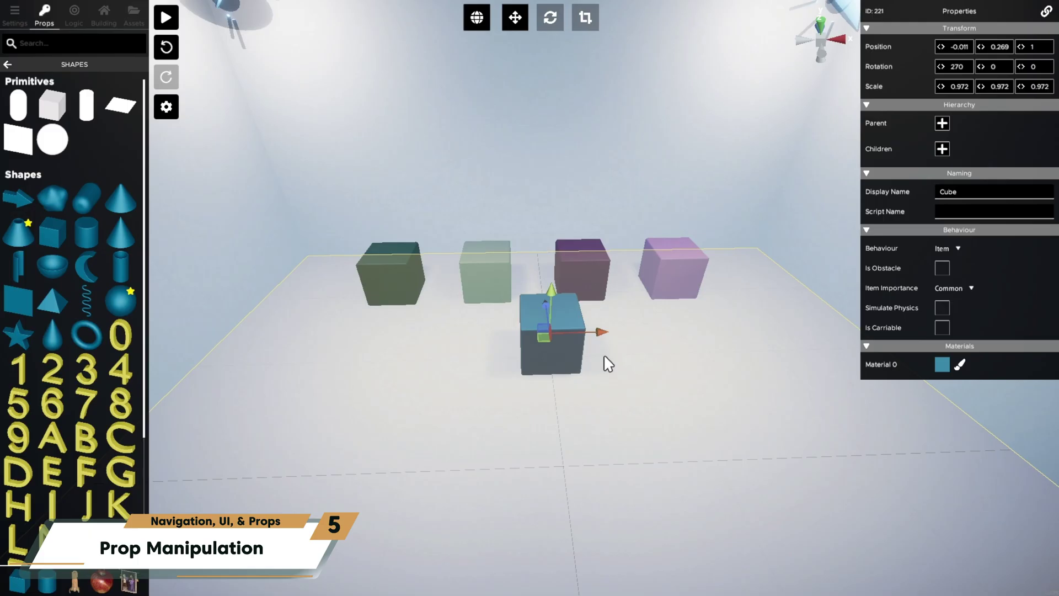
Step: Rotate the cube to 45.41° and move it along local and world axes to −0.05, 0.269, 0.955
key(e)
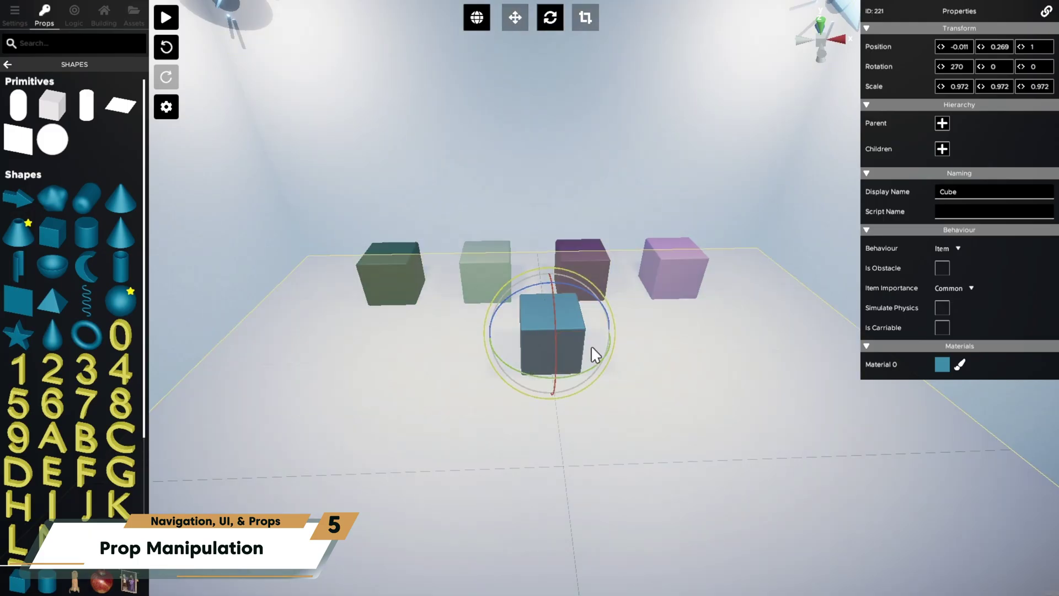
drag(577, 372, 551, 376)
click(515, 18)
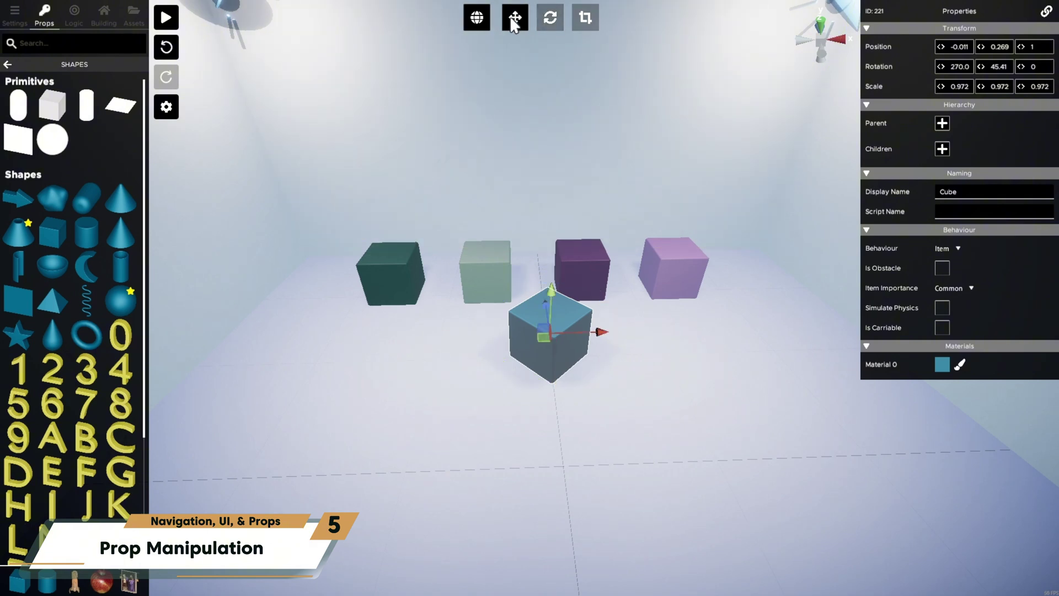
key(x)
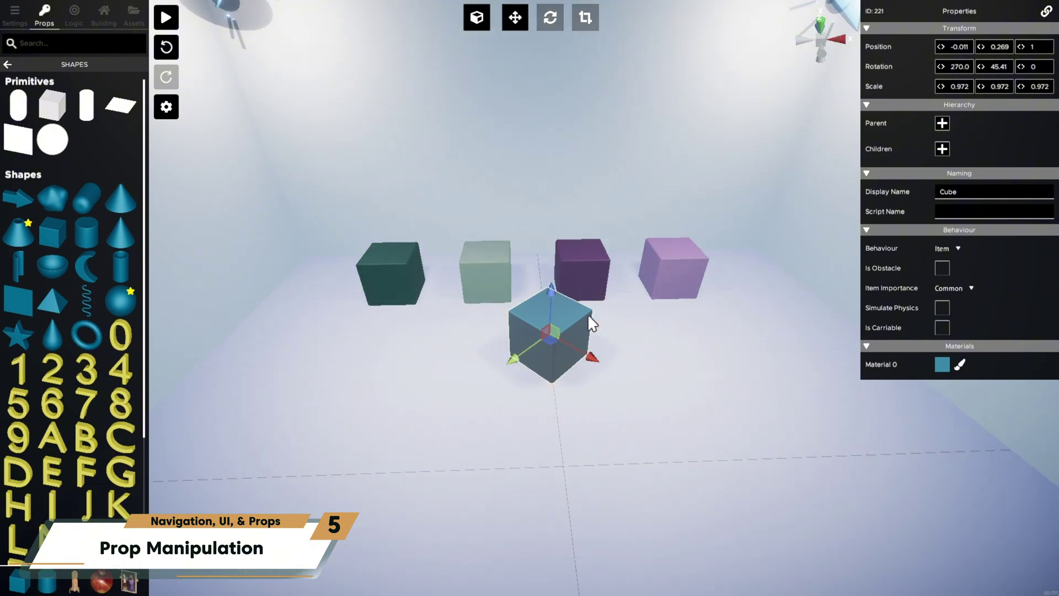
mouse_move(586, 354)
mouse_down()
mouse_move(478, 298)
mouse_move(599, 380)
mouse_up()
key(x)
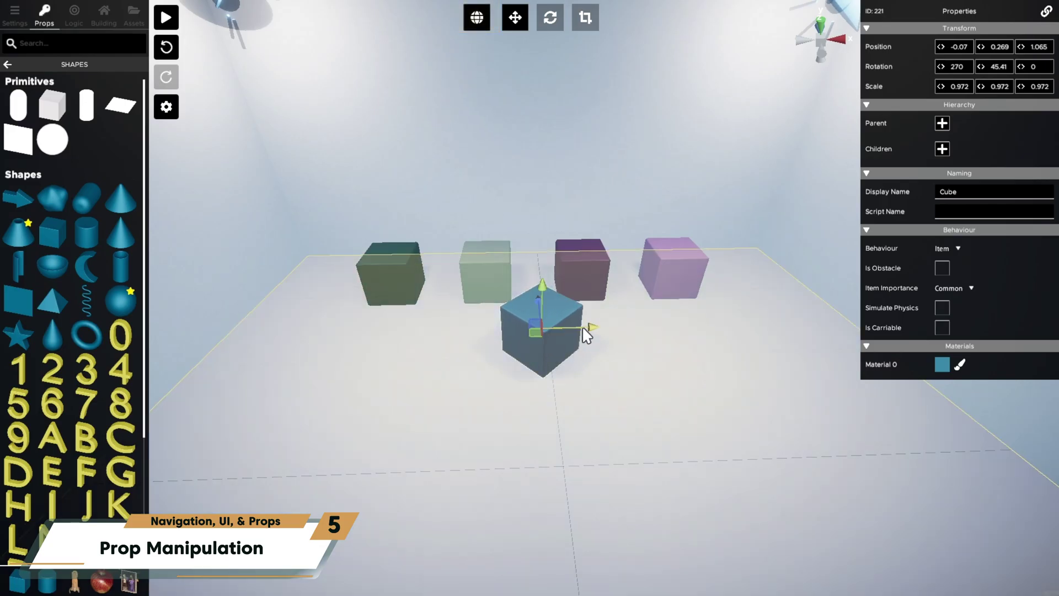
drag(581, 326, 575, 369)
key(x)
key(x)
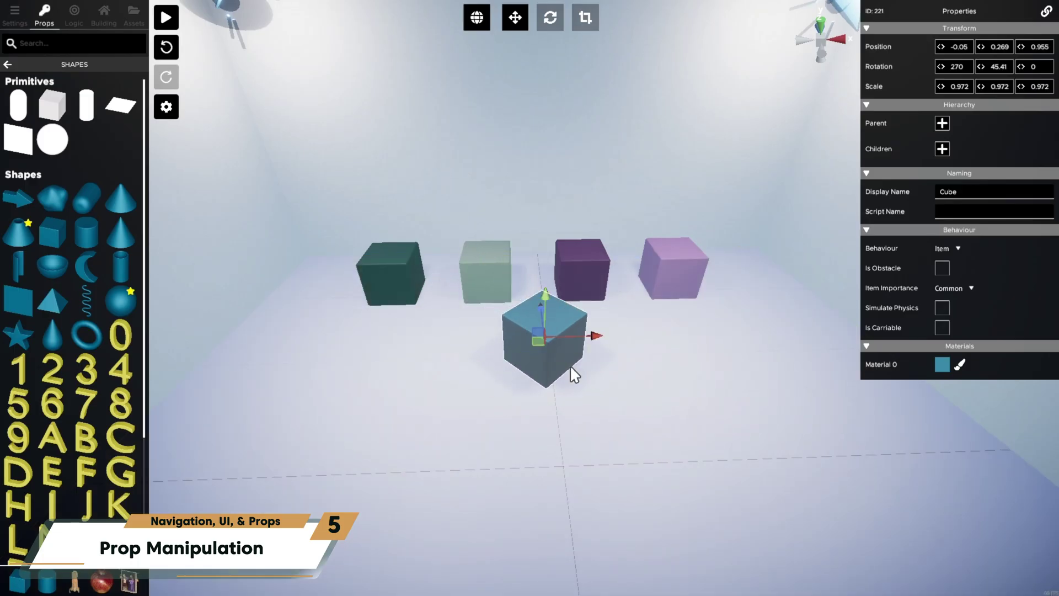
Step: Undo the blue cube's rotation and move, then delete it and restore it with undo
key(ctrl+z)
key(ctrl+z)
key(ctrl+z)
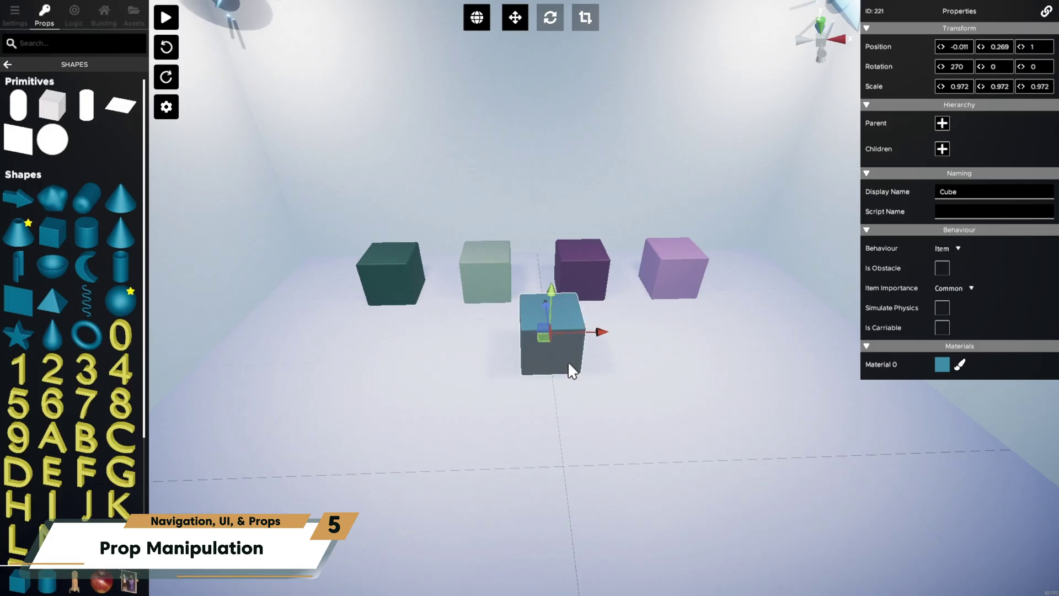
key(Delete)
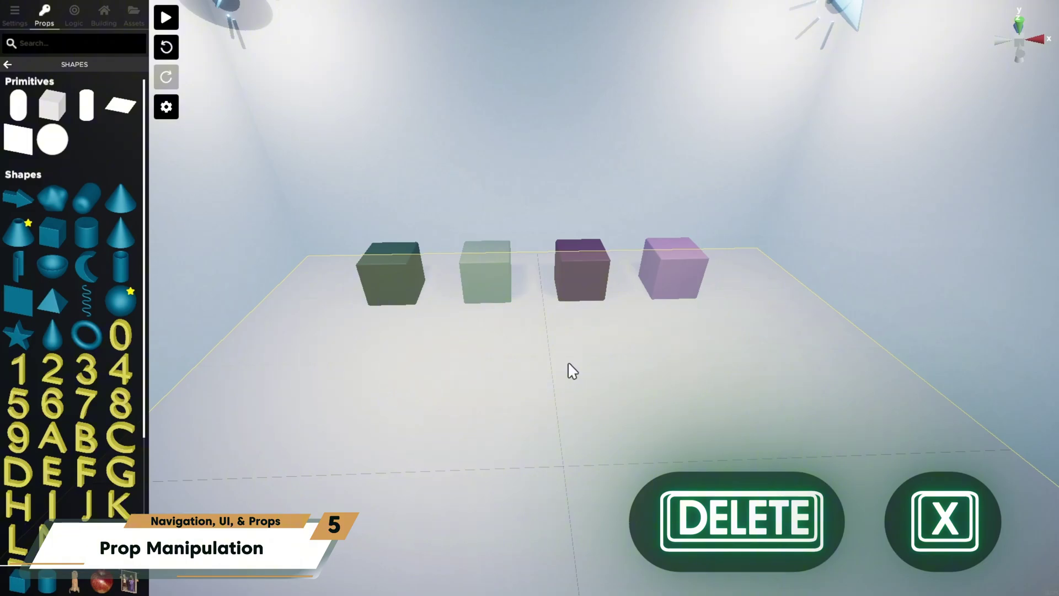
key(ctrl+z)
Step: Copy and duplicate the blue cube, undo both, then hide the blue cube
key(ctrl+c)
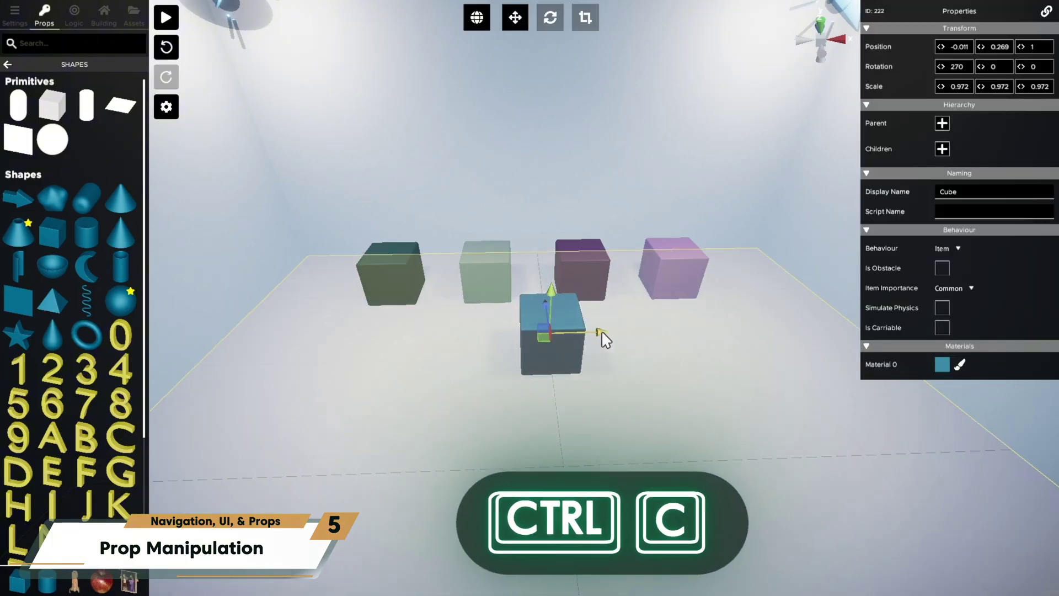
drag(602, 333, 770, 319)
key(ctrl+d)
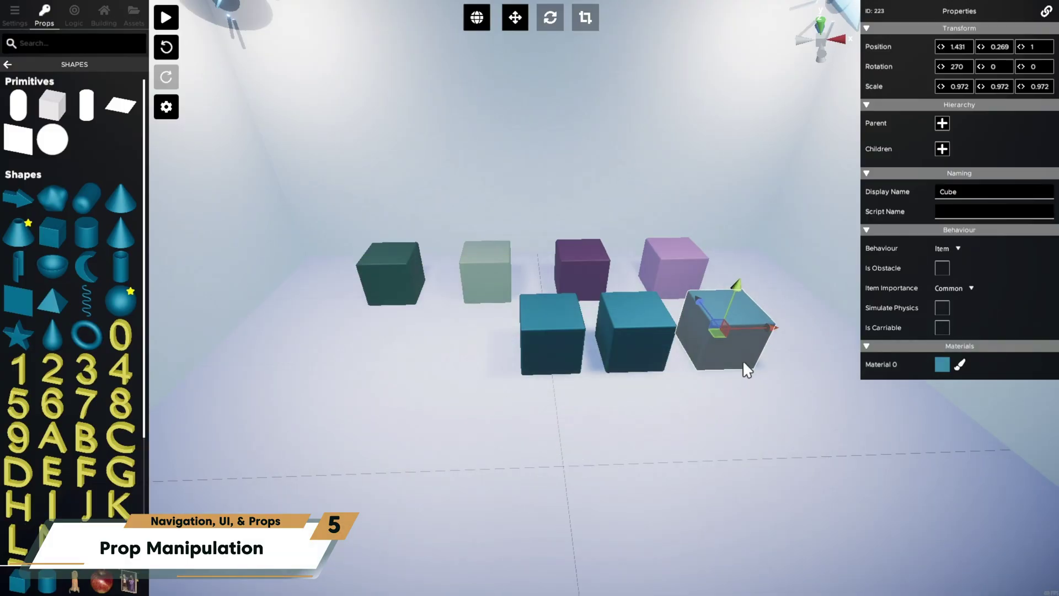
key(ctrl+z)
key(ctrl+z)
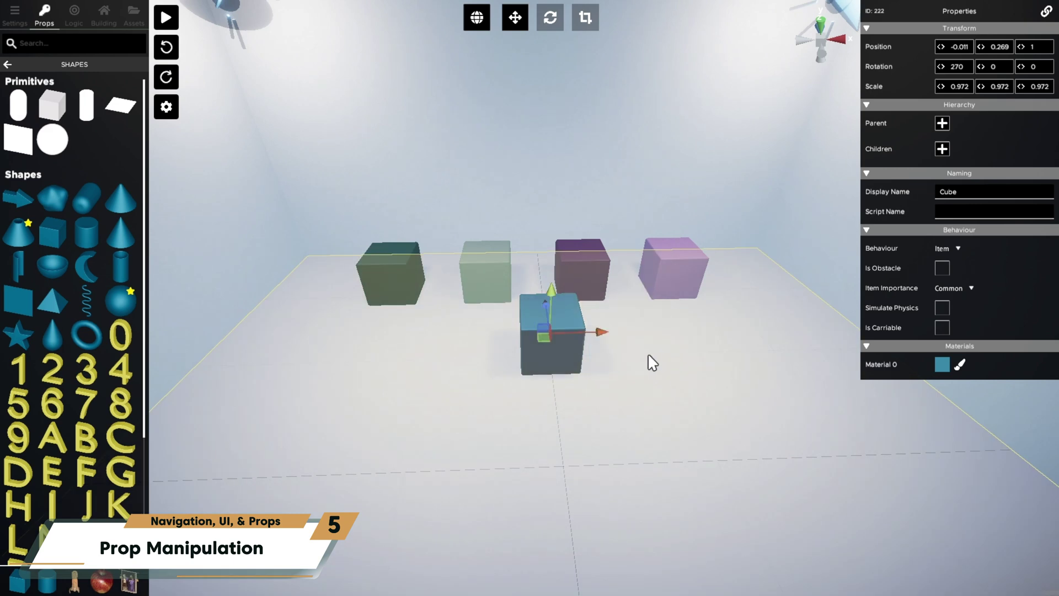
key(ctrl+z)
key(h)
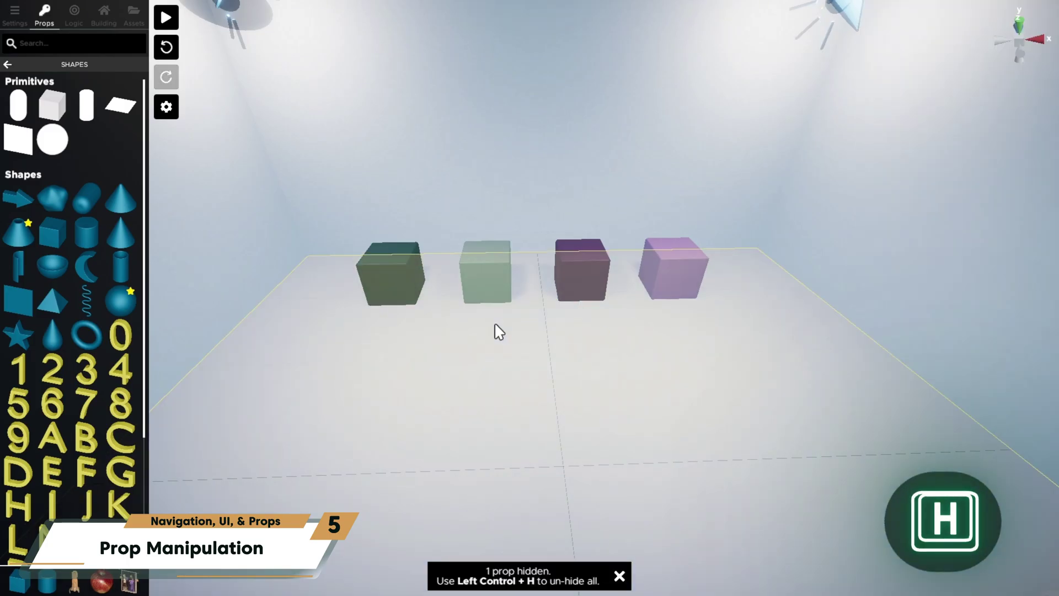
Step: Hide the dark teal cube, isolate the sage cube with Shift+H, then unhide all props
click(401, 277)
key(h)
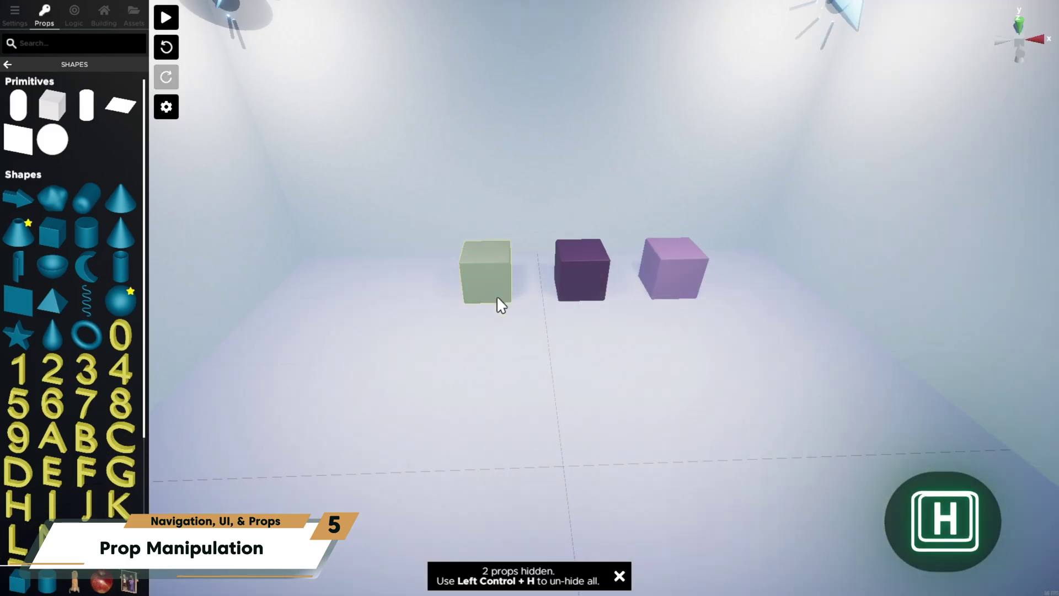
click(495, 280)
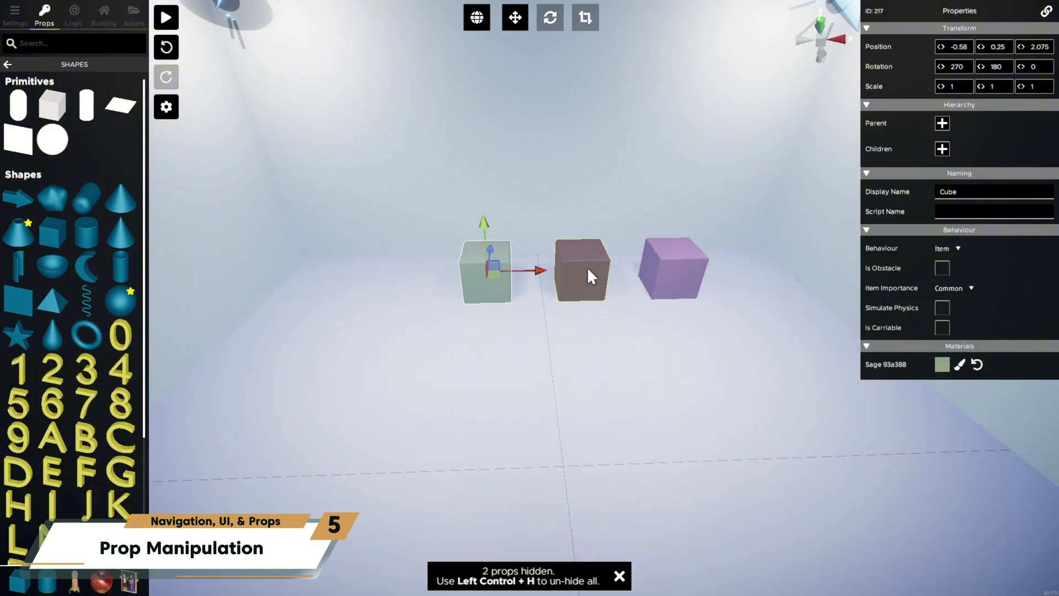
key(shift+h)
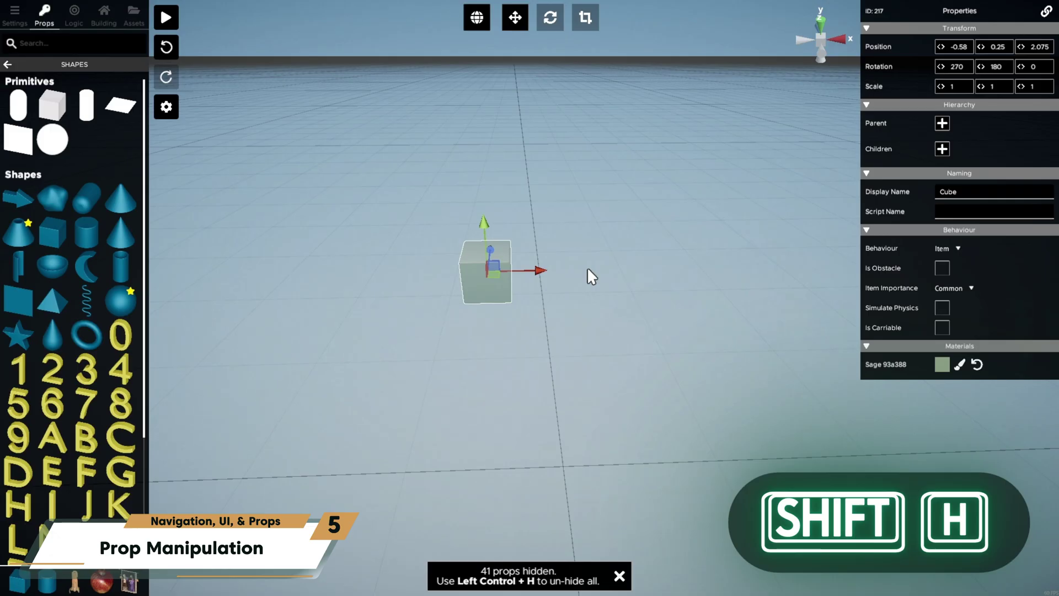
key(ctrl+h)
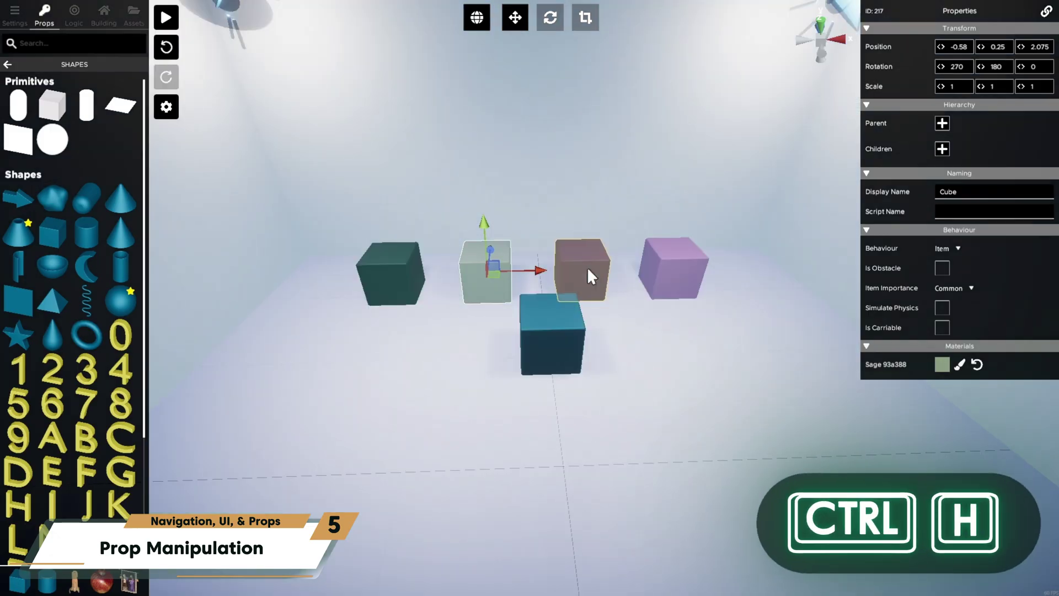
click(570, 354)
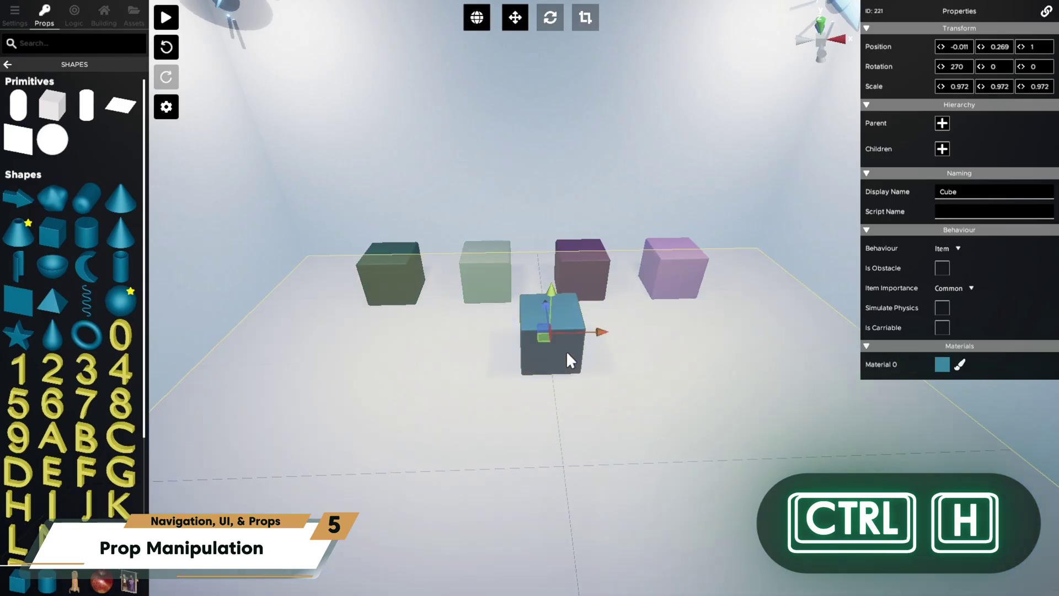
click(493, 284)
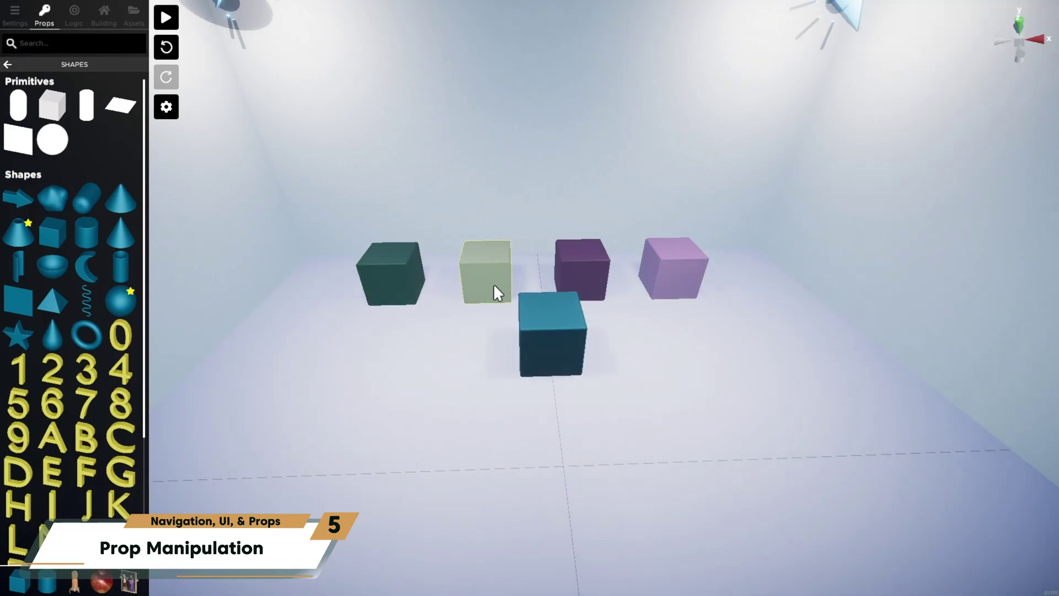
key(h)
click(584, 270)
key(h)
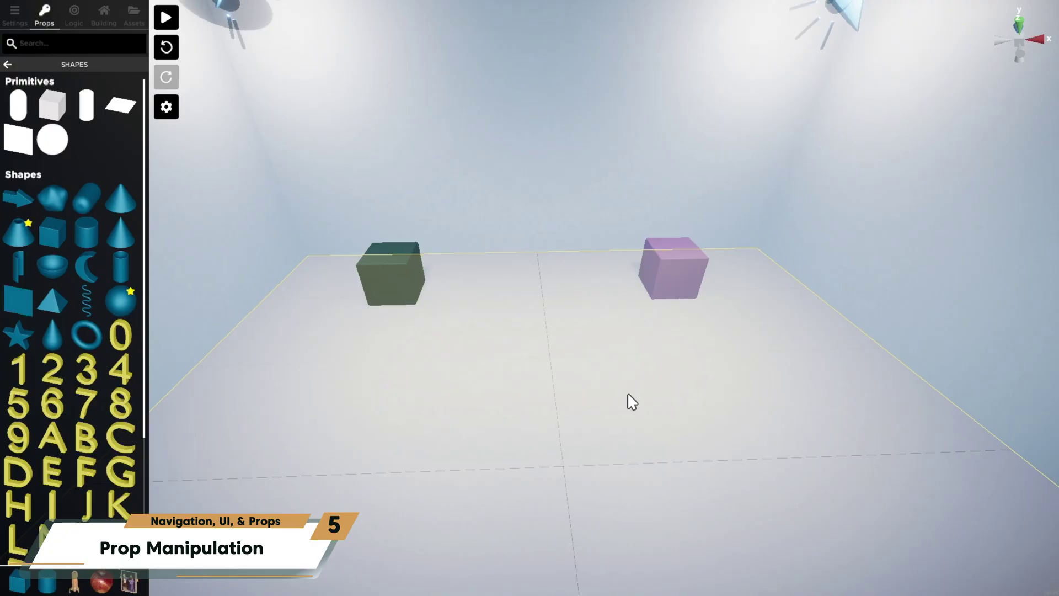
key(ctrl+z)
key(ctrl+z)
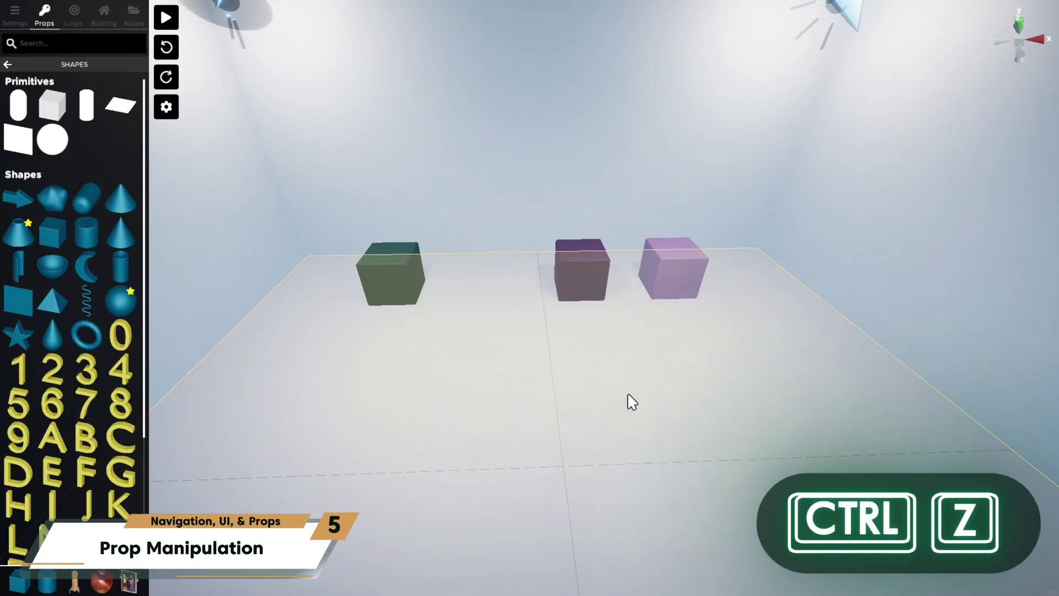
key(ctrl+z)
key(ctrl+z)
key(ctrl+z)
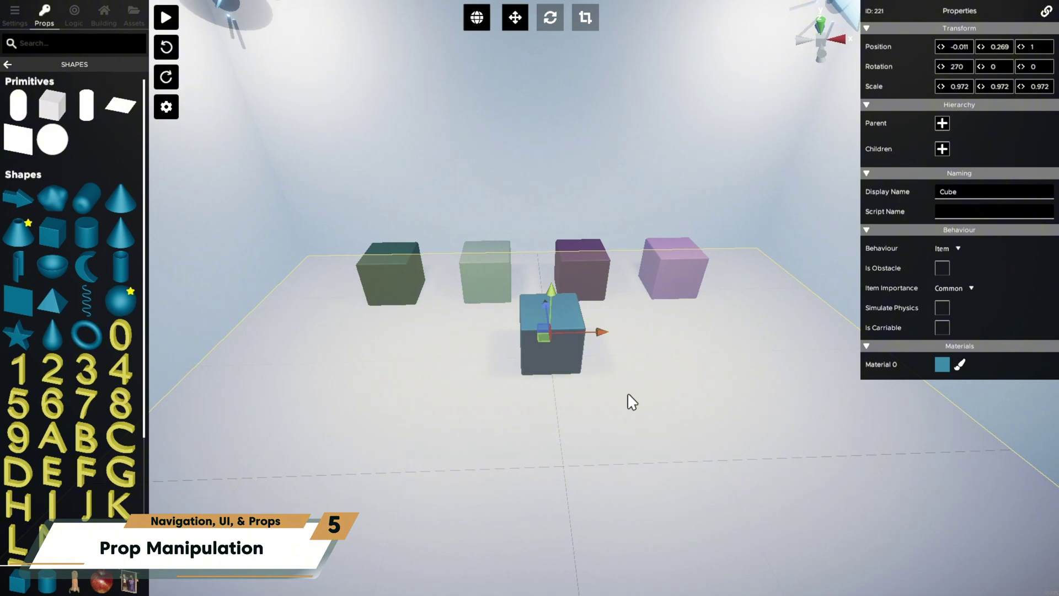
key(ctrl+shift+z)
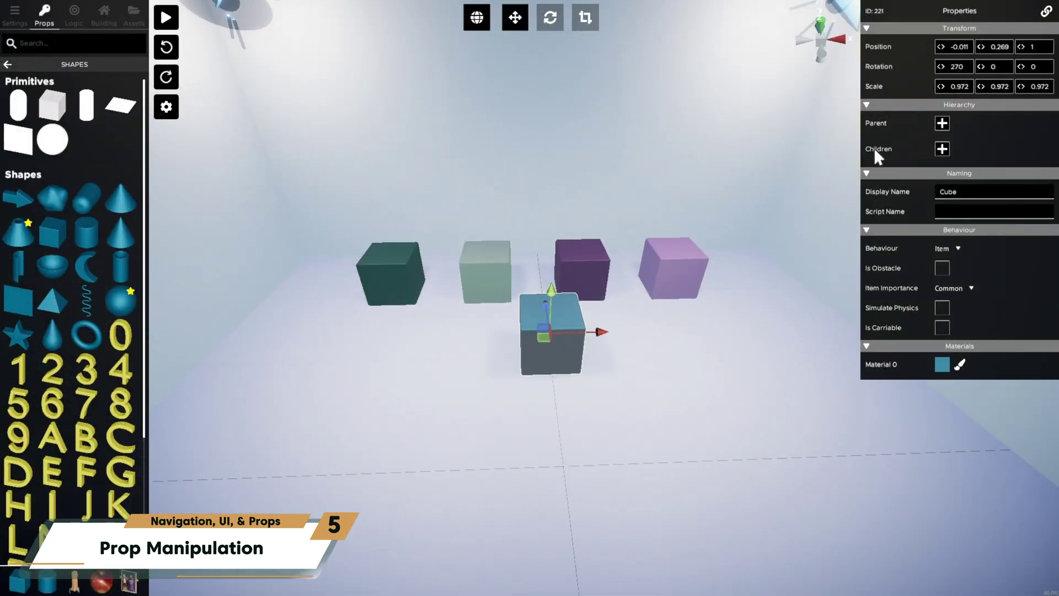
Step: Lift the duplicate of the blue cube onto the top of the big blue cube
mouse_move(872, 123)
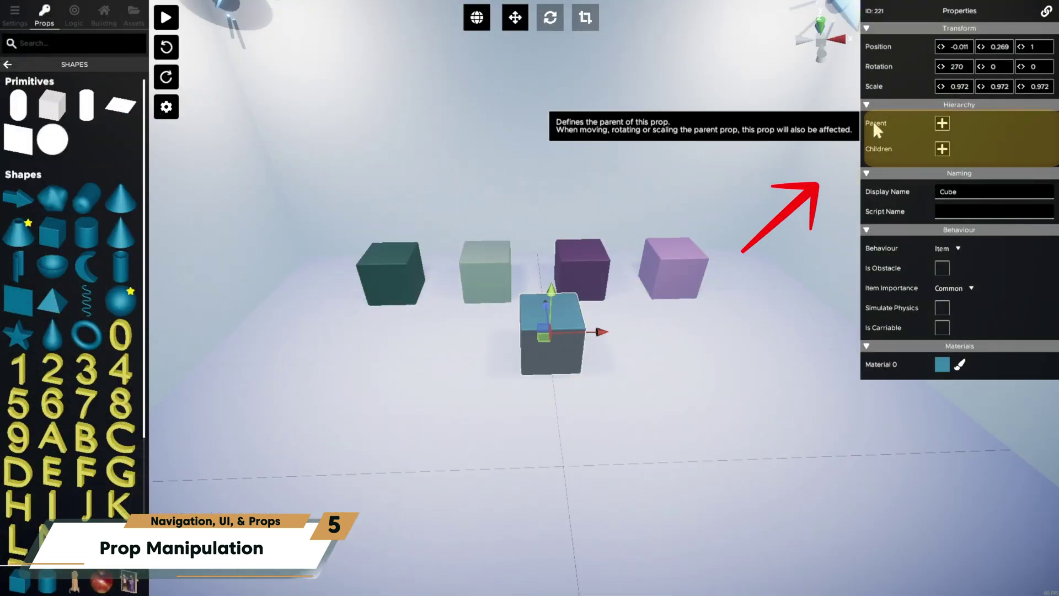
mouse_move(876, 145)
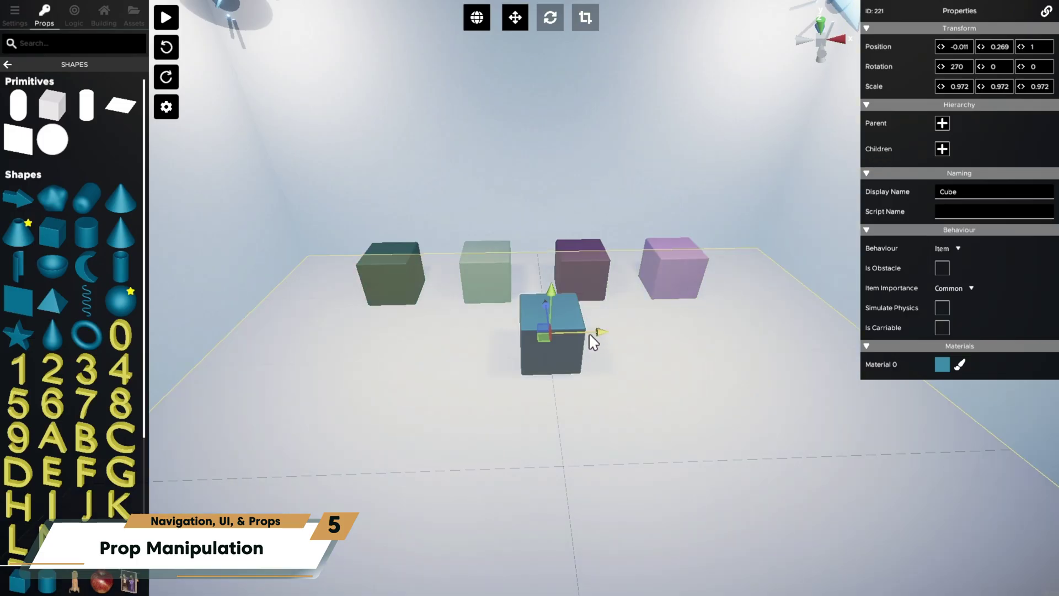
click(544, 307)
drag(544, 304, 554, 237)
Step: Shrink the top cube to about 0.4 scale and parent it to the big blue cube
key(r)
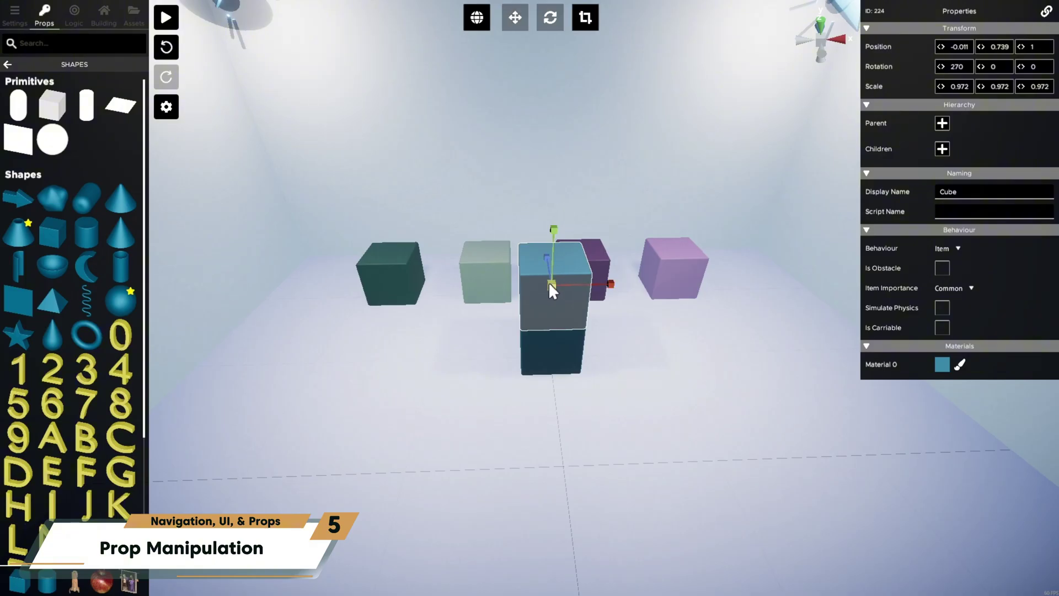
drag(549, 282, 494, 307)
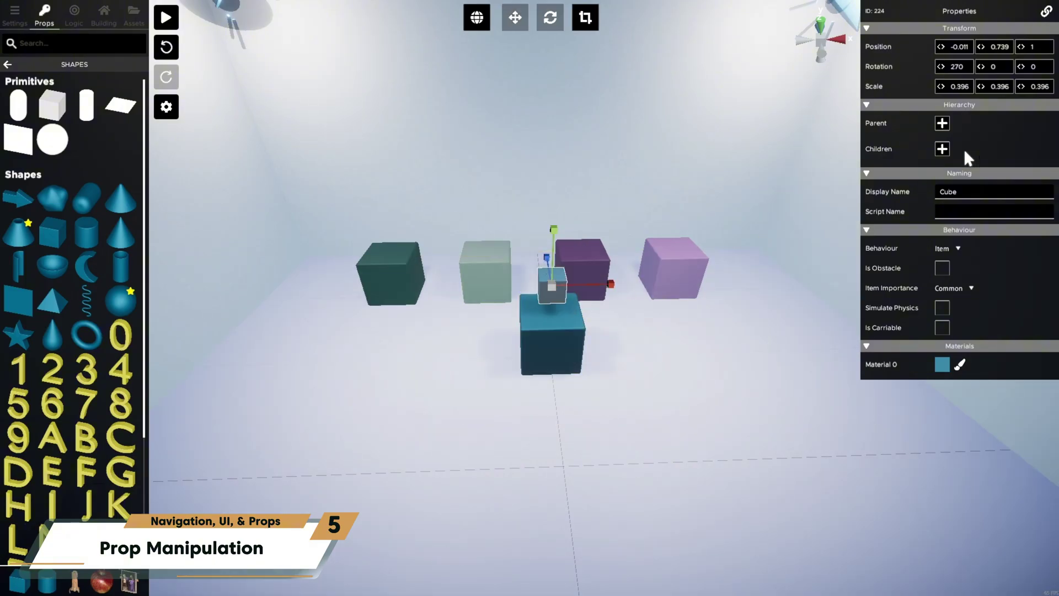
click(942, 123)
click(582, 325)
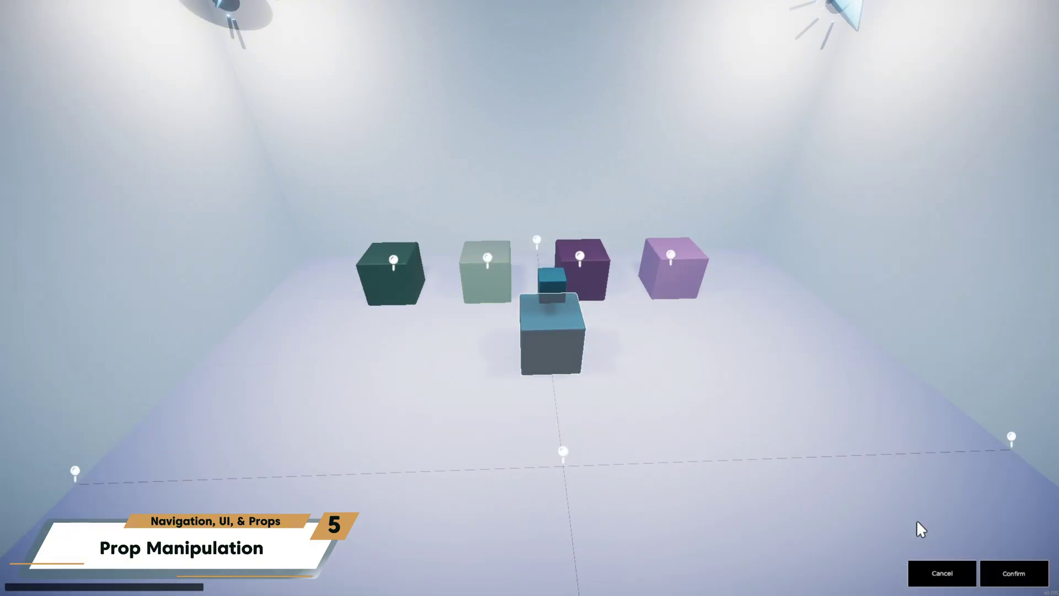
click(1018, 579)
Step: Move the big blue parent cube and its child cube sideways together
click(561, 335)
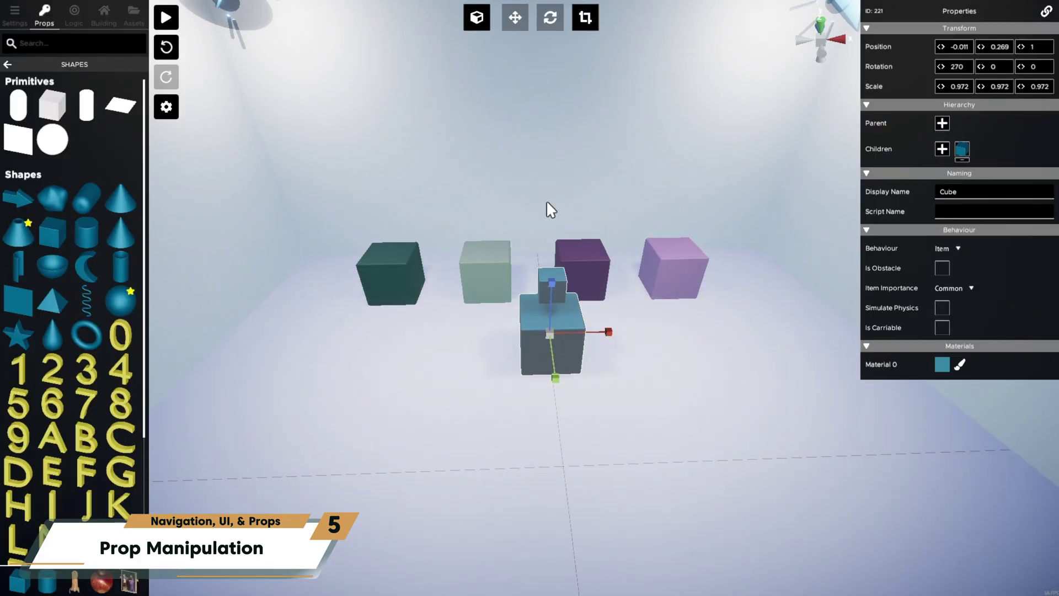
click(515, 17)
drag(603, 330, 577, 355)
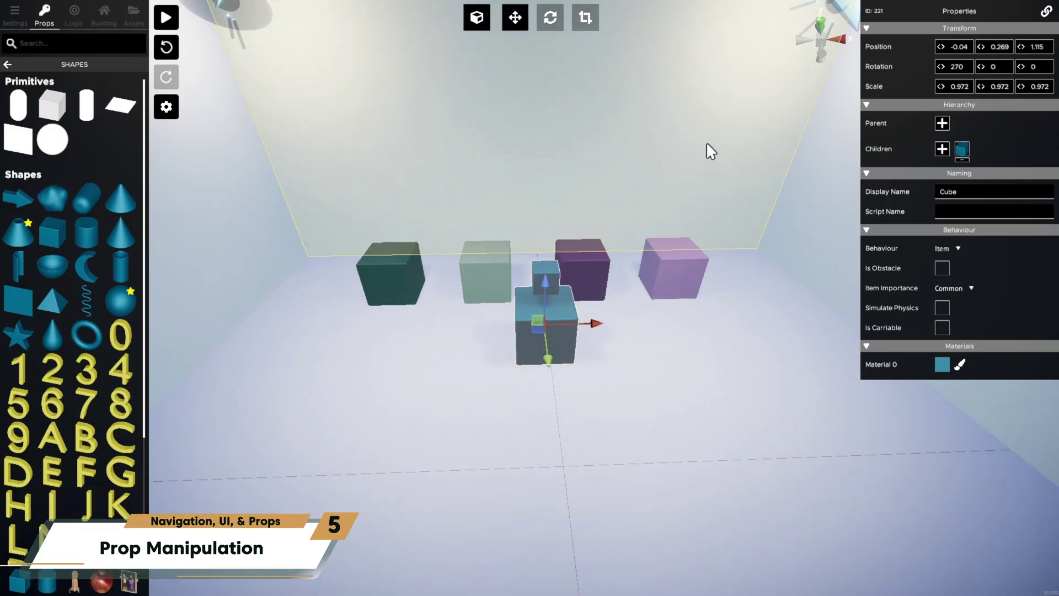
right_drag(656, 213, 640, 341)
key(r)
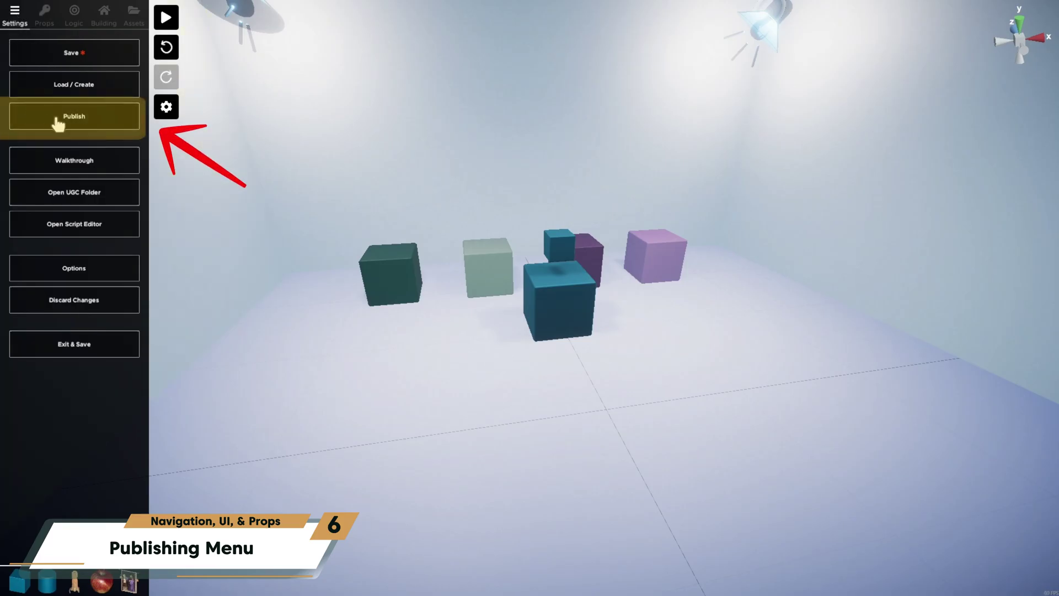
Step: Open Publishing Options for the room Aesthetic, showing its name, difficulty, playtime, players and visibility
click(73, 119)
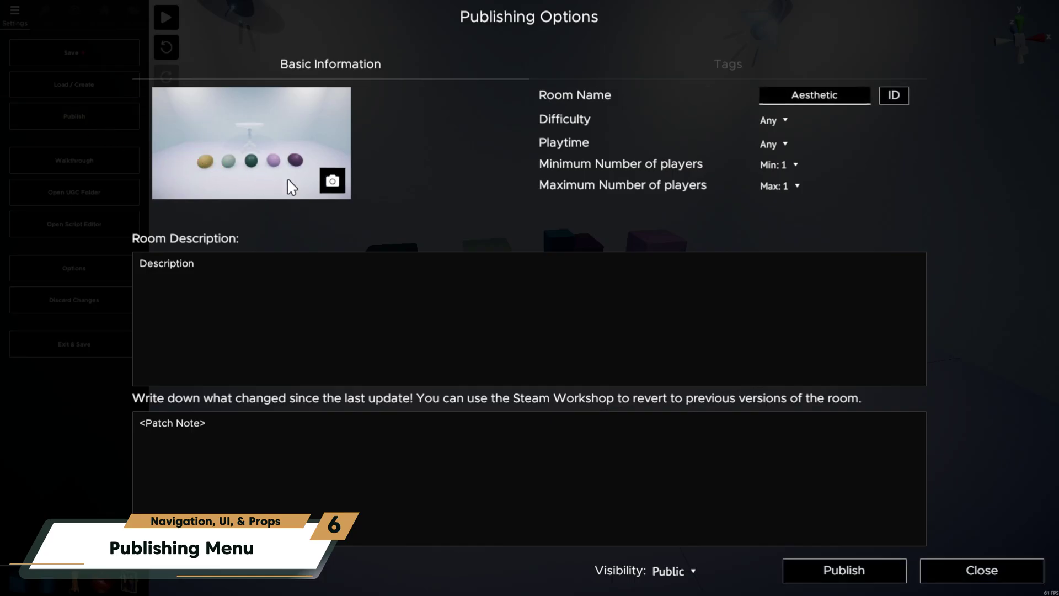